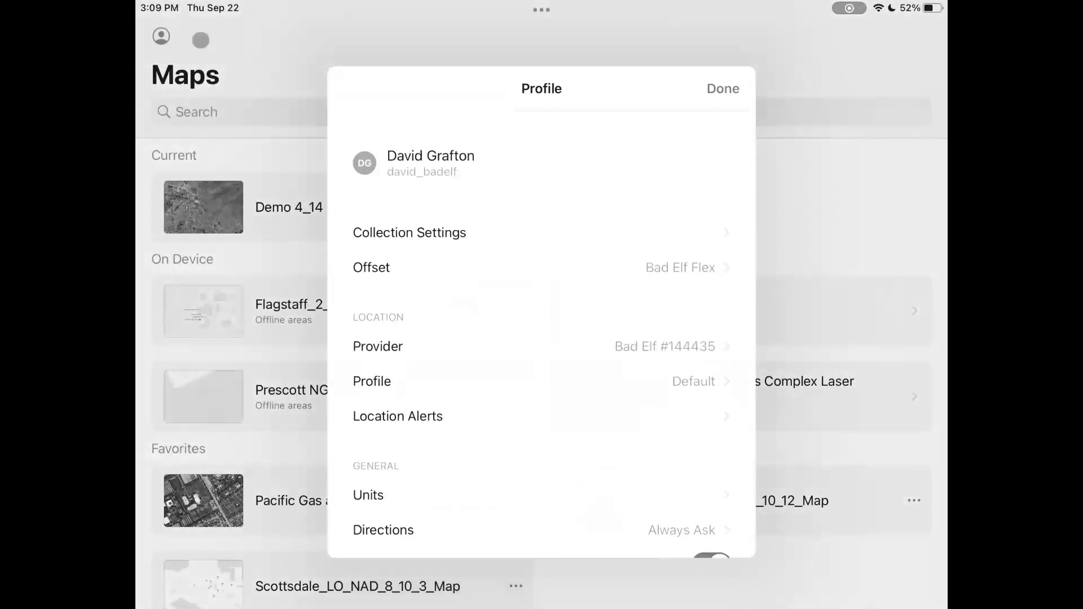
Add a new location profile and choose the GNSS coordinate system found under code 6318.
left_click(459, 374)
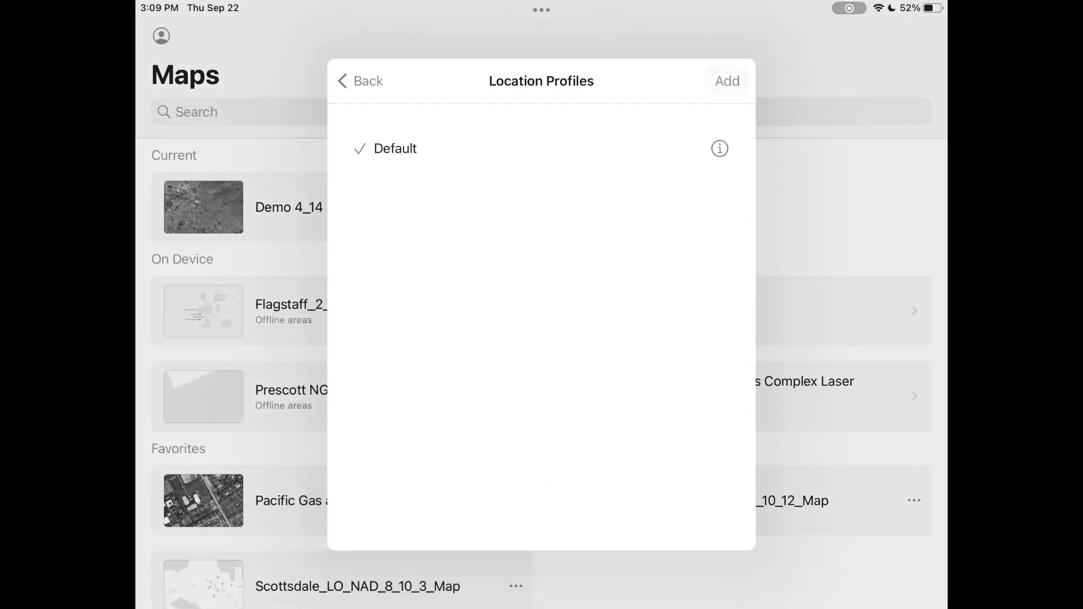
left_click(727, 80)
left_click(609, 91)
type("6318")
left_click(350, 138)
Set the profile's map coordinate system to WGS 1984 Web Mercator Auxiliary Sphere, code 3857.
type("3857")
key("Return")
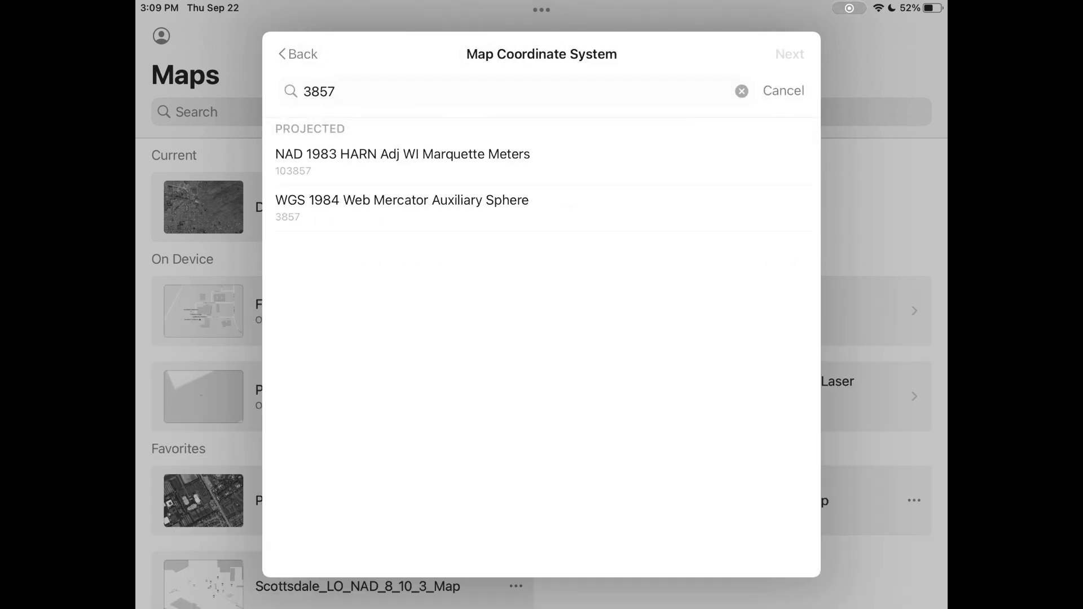
left_click(402, 207)
left_click(790, 54)
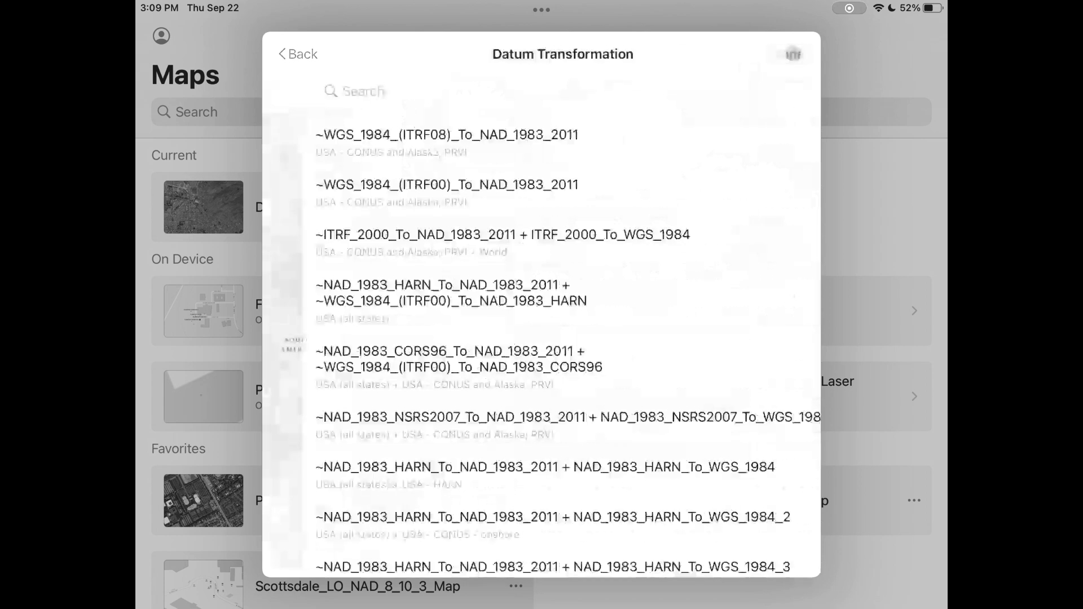
Choose the ~WGS_1984_(ITRF08)_To_NAD_1983_2011 datum transformation and name the location profile "Rtk".
left_click(649, 136)
left_click(788, 55)
type("Rtk")
left_click(595, 191)
left_click(404, 226)
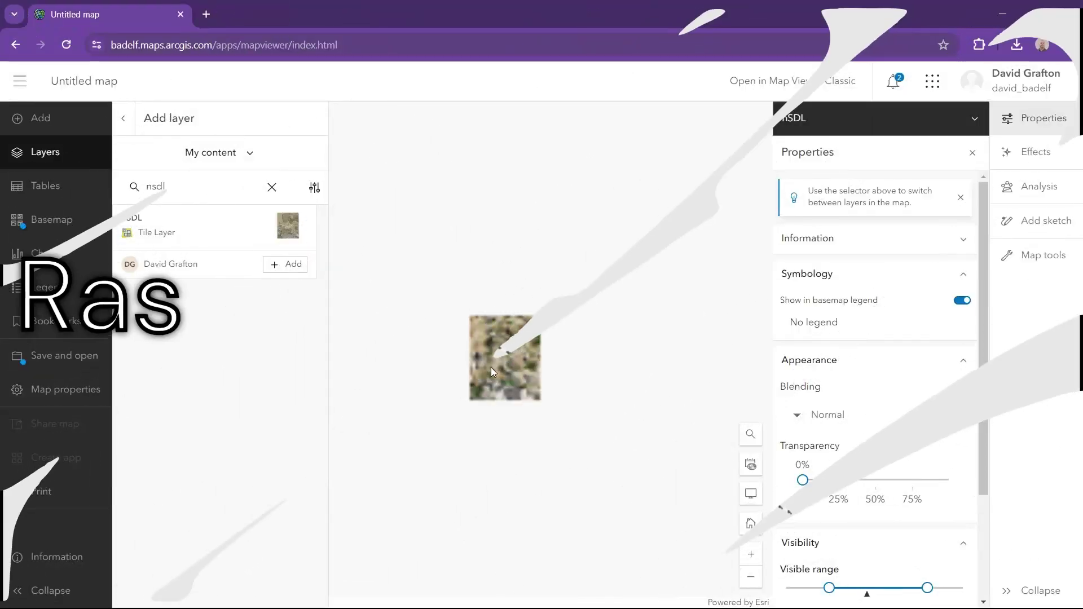
scroll(491, 368, "up", 5)
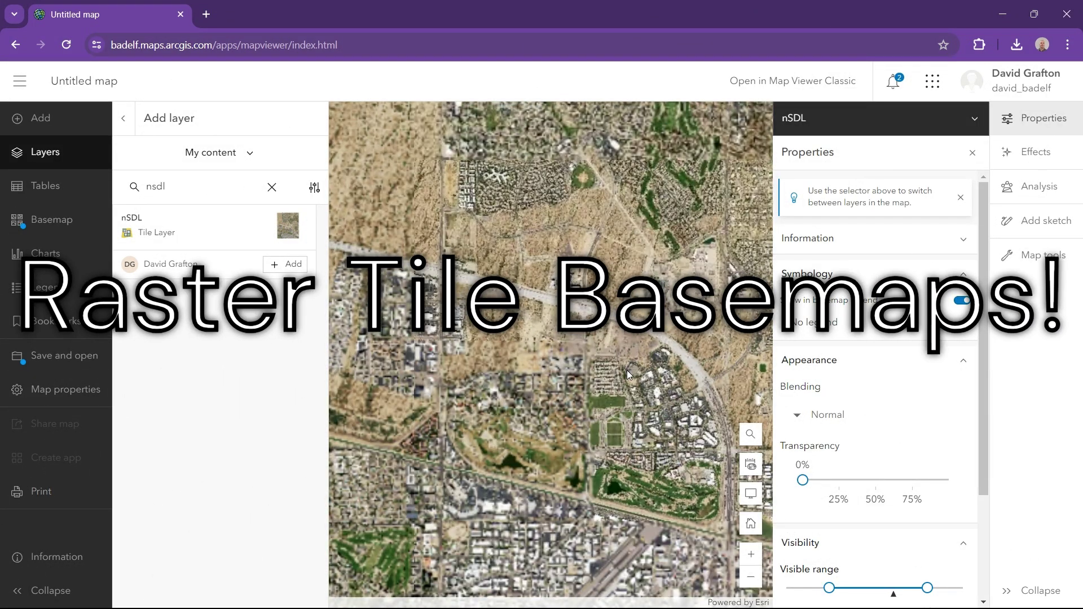
scroll(628, 370, "up", 4)
scroll(627, 370, "up", 3)
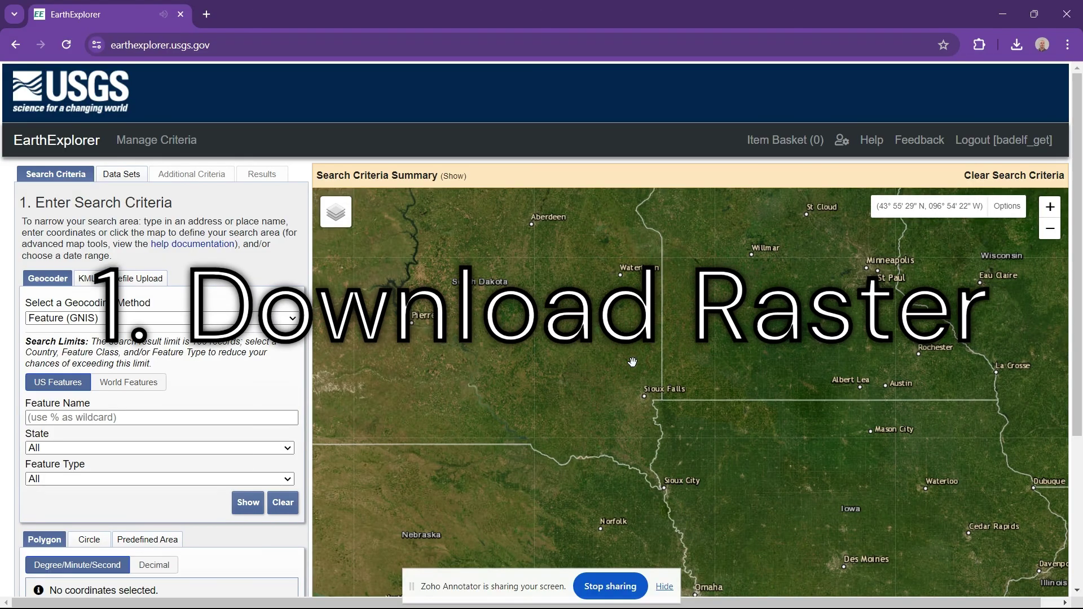
Define the imagery search polygon from the map extent around Kierland Commons and the nearby airport runway, northeast of Phoenix.
left_click_drag(632, 362, 962, 208)
scroll(536, 442, "down", 1)
left_click_drag(536, 442, 755, 228)
left_click_drag(509, 462, 683, 236)
scroll(722, 239, "up", 2)
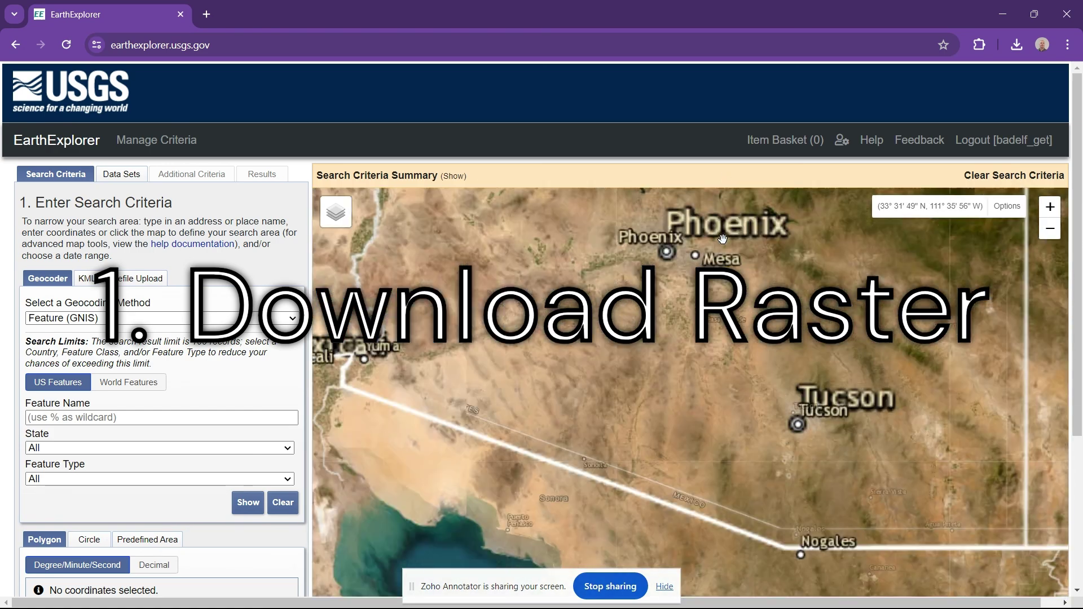
scroll(723, 239, "up", 2)
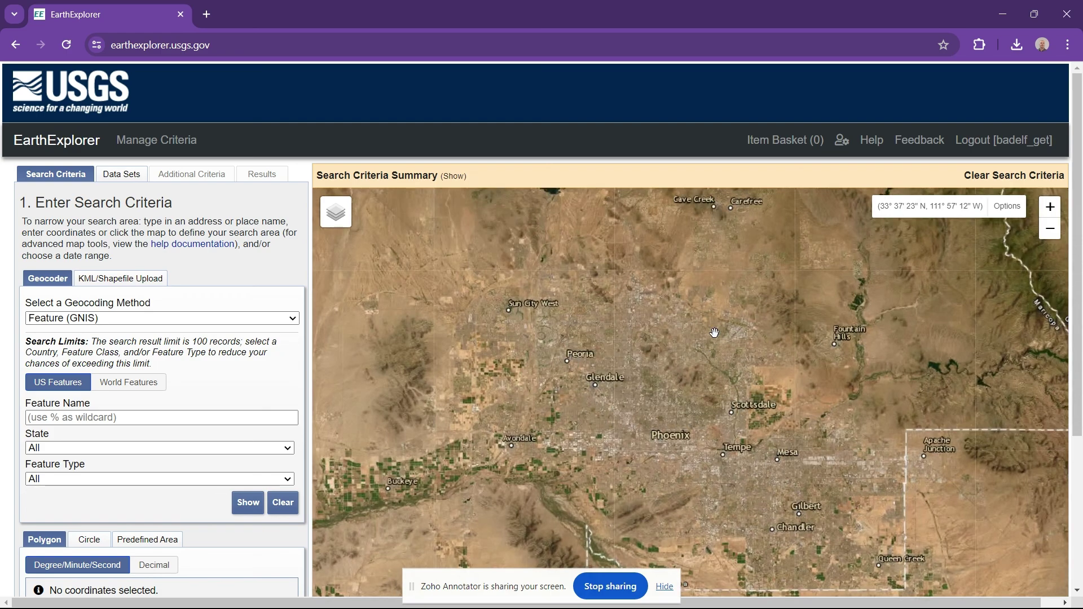
scroll(714, 333, "up", 3)
scroll(587, 286, "up", 1)
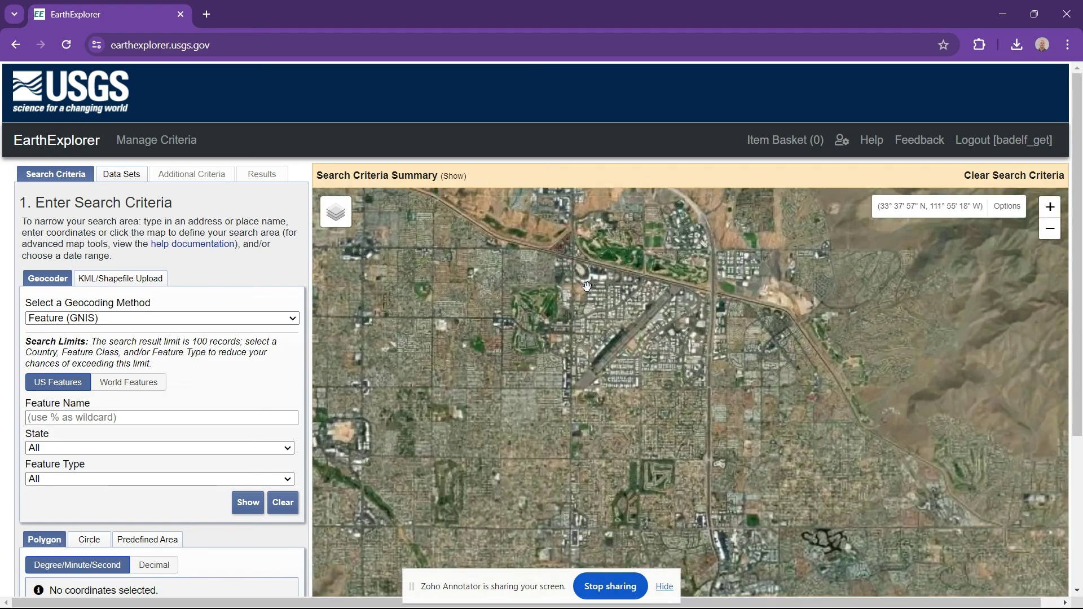
scroll(586, 286, "up", 1)
left_click_drag(568, 406, 625, 372)
scroll(220, 445, "down", 4)
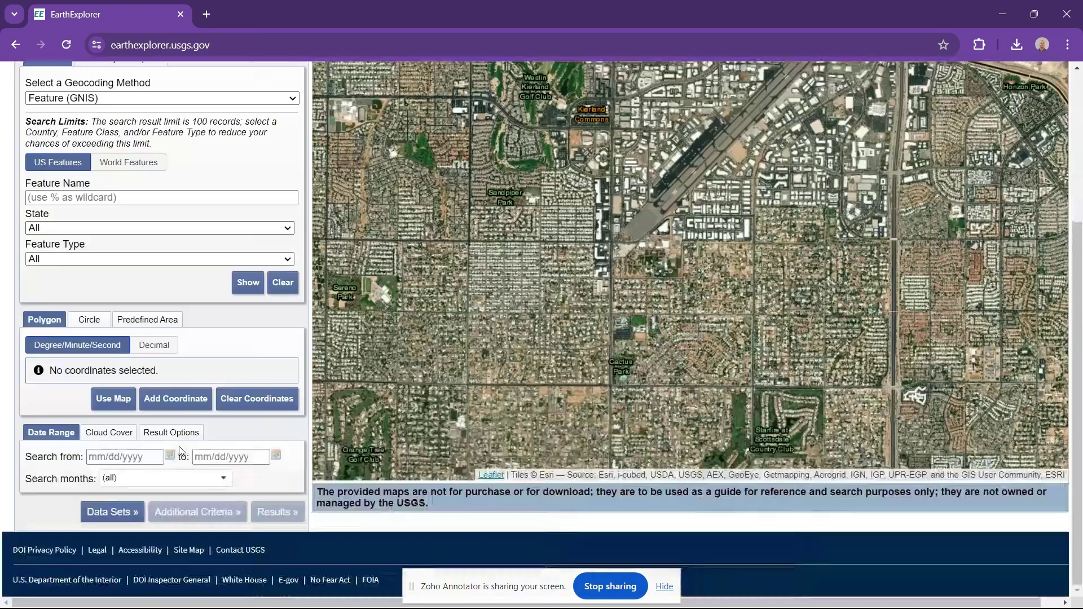
left_click(122, 401)
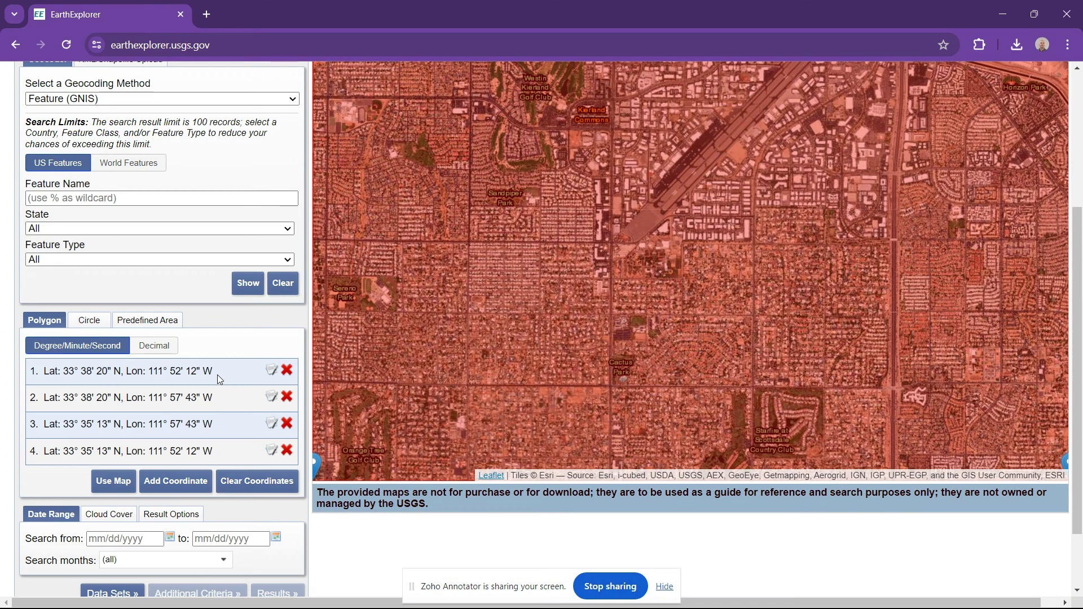
Select the NAIP data set within Aerial Imagery and run the search for the defined area.
scroll(220, 379, "up", 4)
left_click(121, 175)
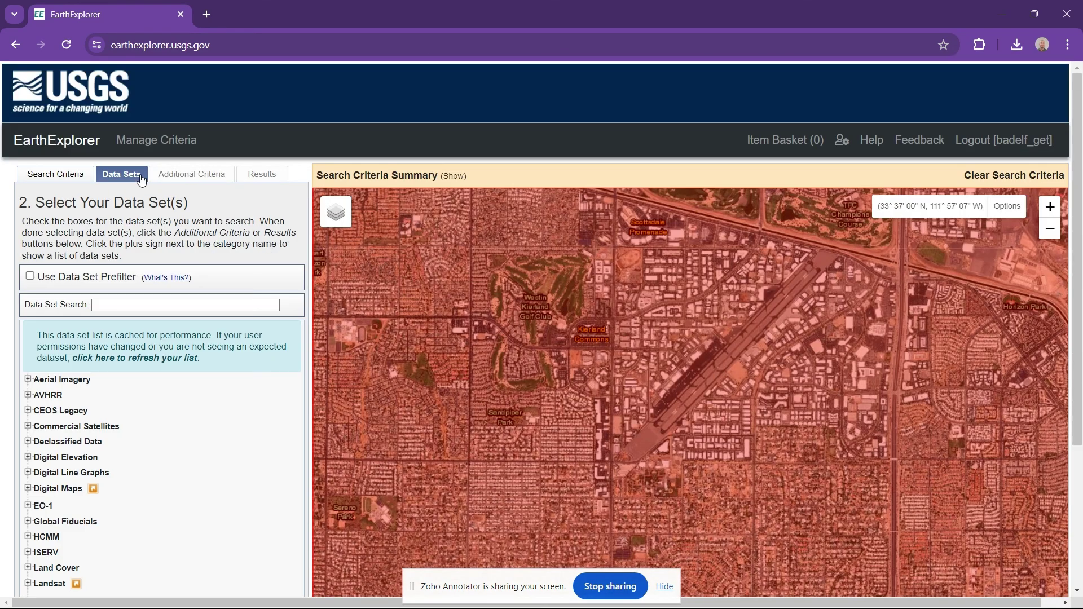
scroll(187, 360, "down", 2)
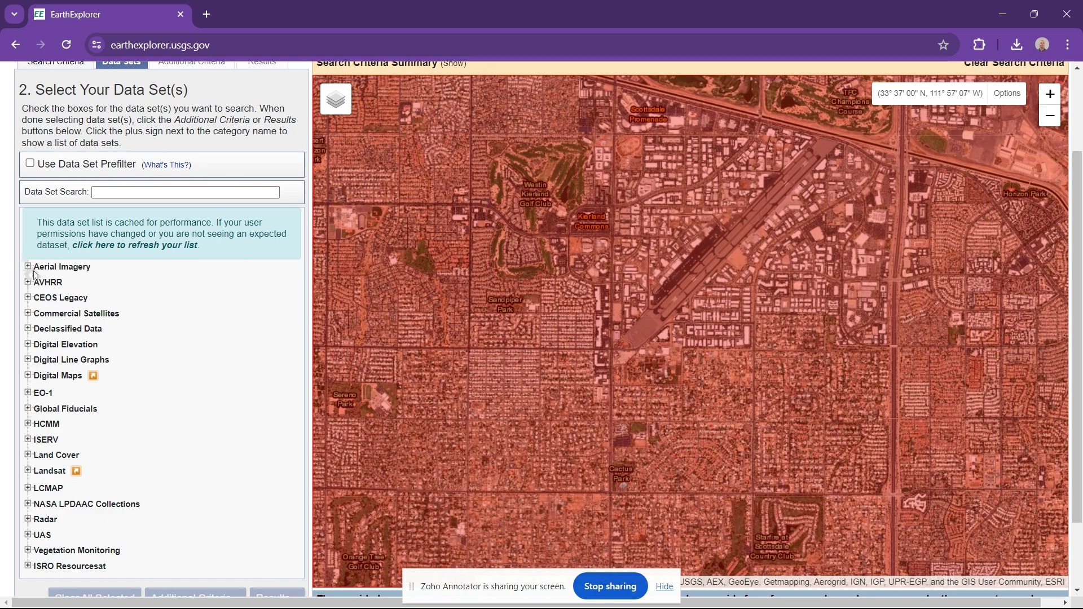
left_click(28, 267)
left_click(49, 431)
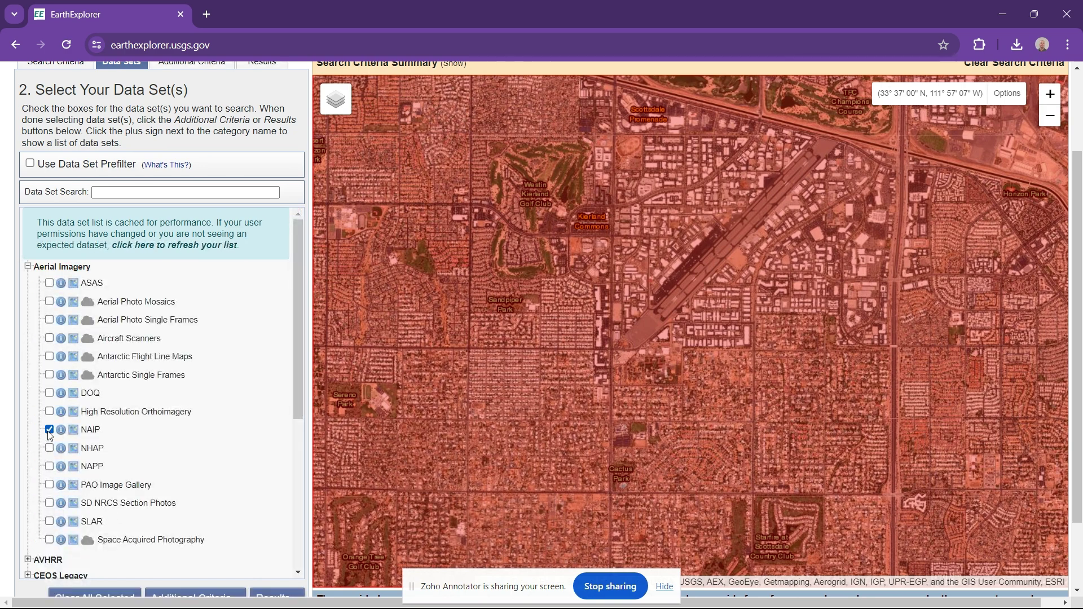
scroll(246, 134, "up", 2)
left_click(259, 173)
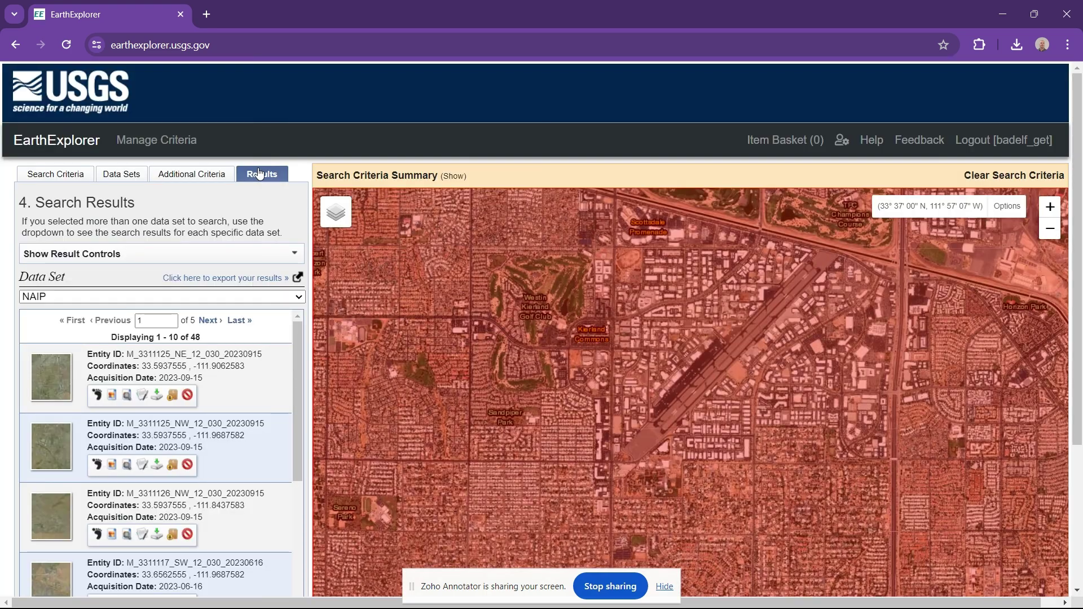
Show the footprints of the first three NAIP results on the map to compare their coverage.
left_click(97, 396)
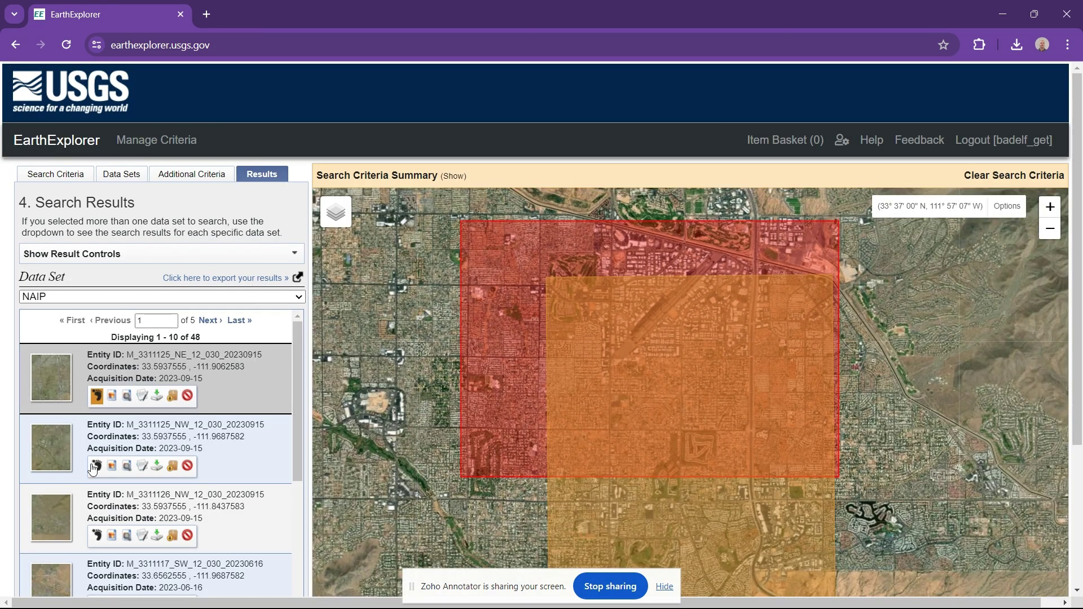
left_click(95, 466)
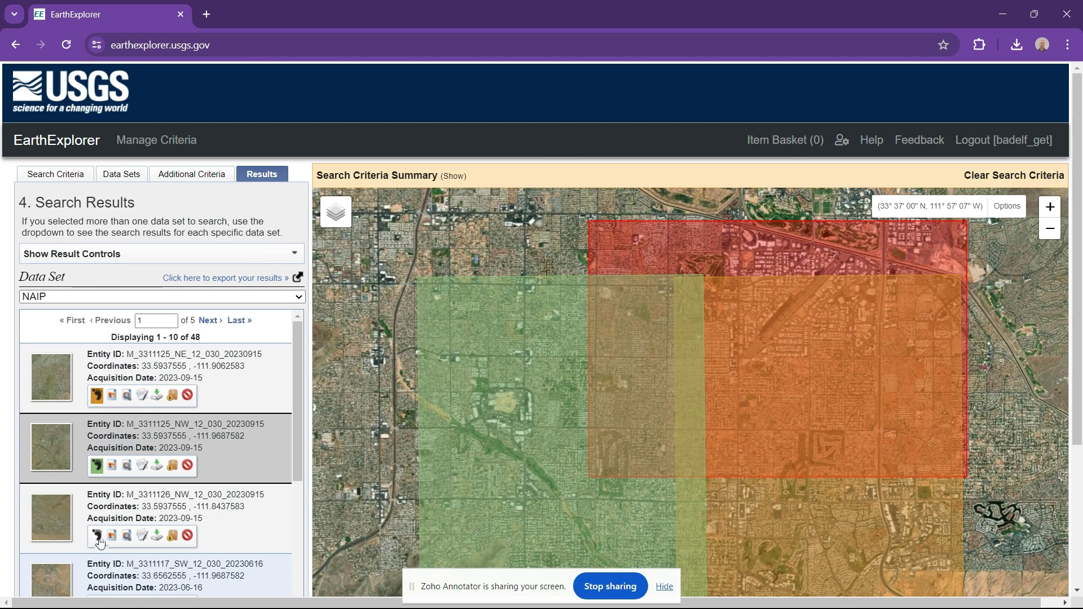
left_click(97, 535)
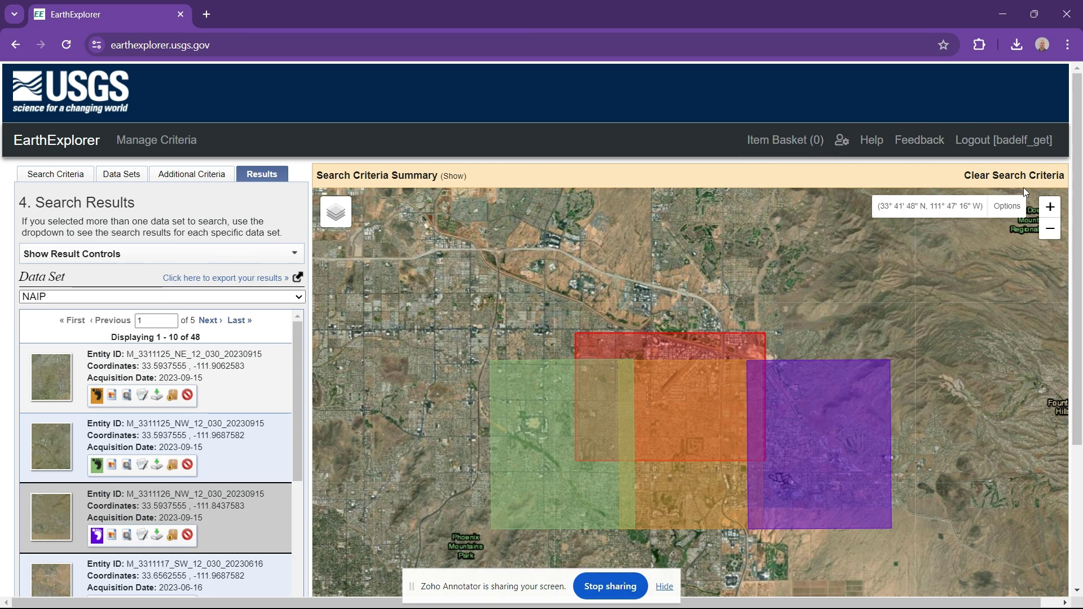
left_click(980, 44)
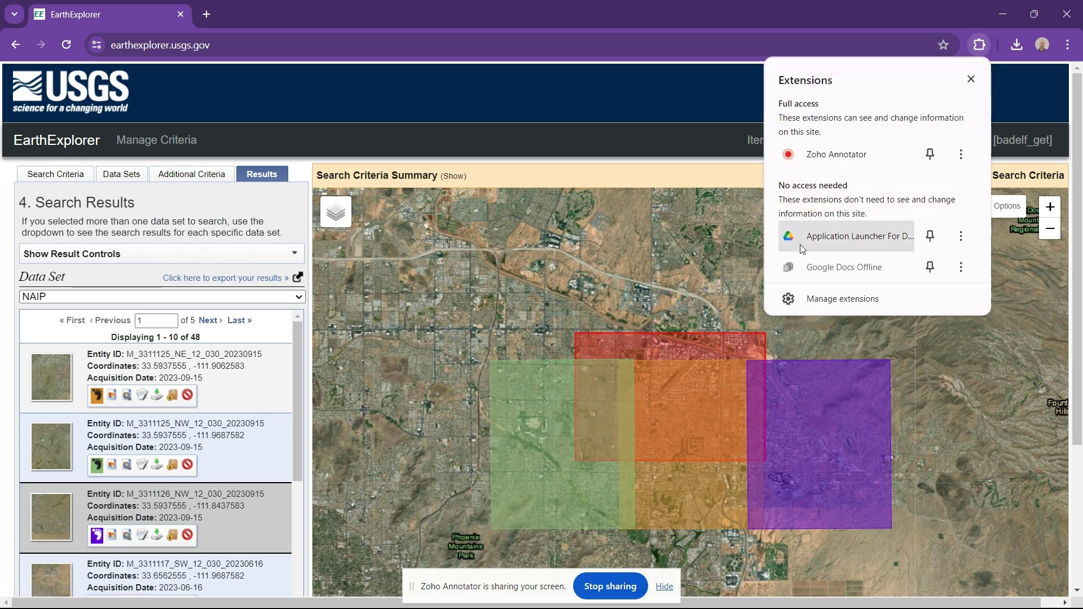
left_click(880, 151)
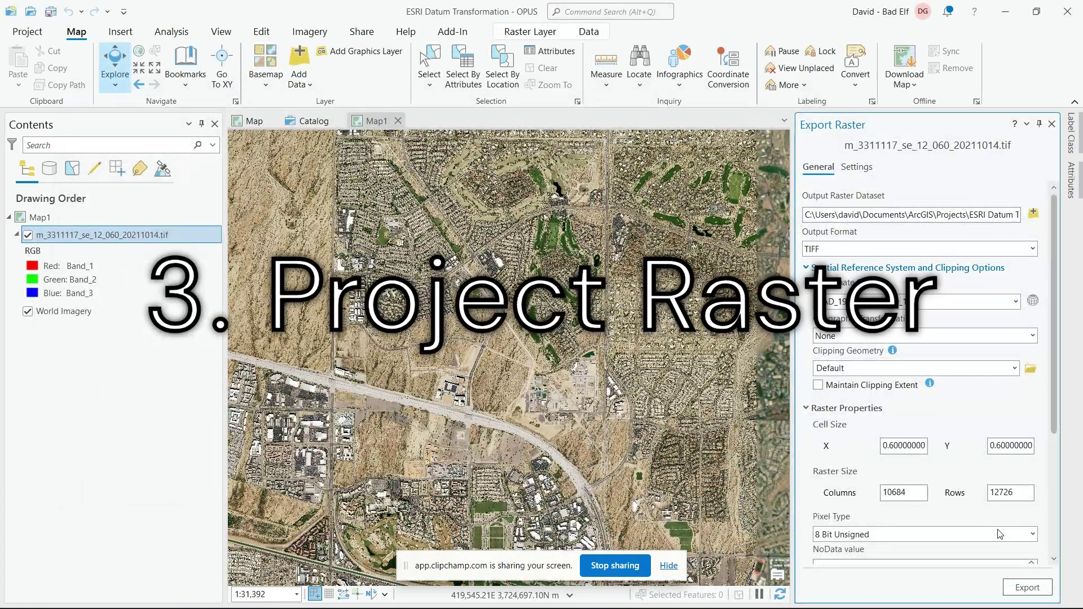
Examine the export settings of m_3311117_se_12_060_20211014.tif, including its spatial reference, cell size, pixel type and compression.
scroll(1001, 541, "down", 3)
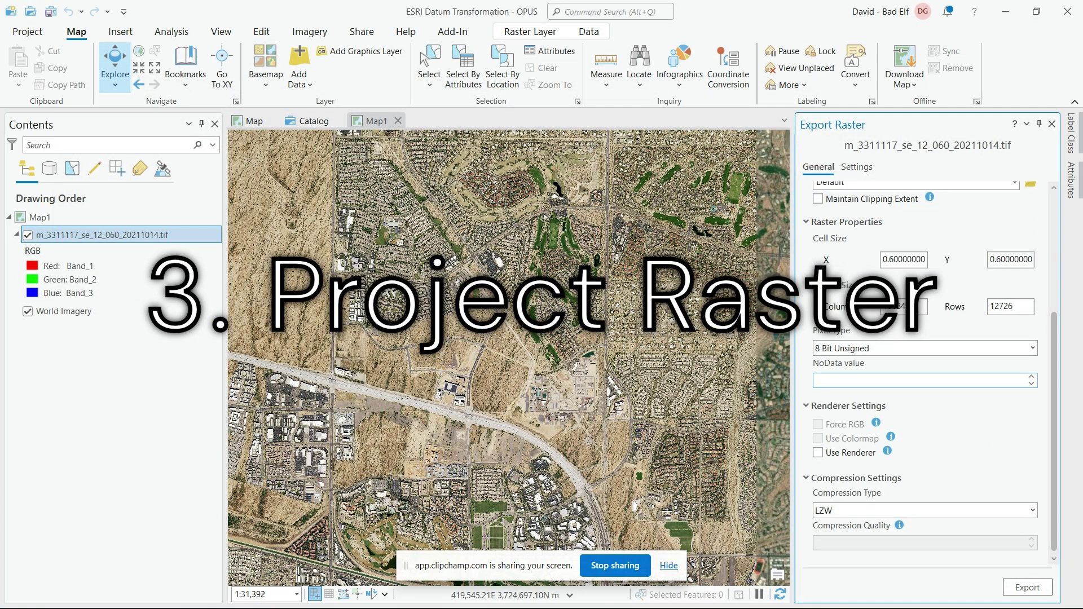
scroll(915, 496, "up", 3)
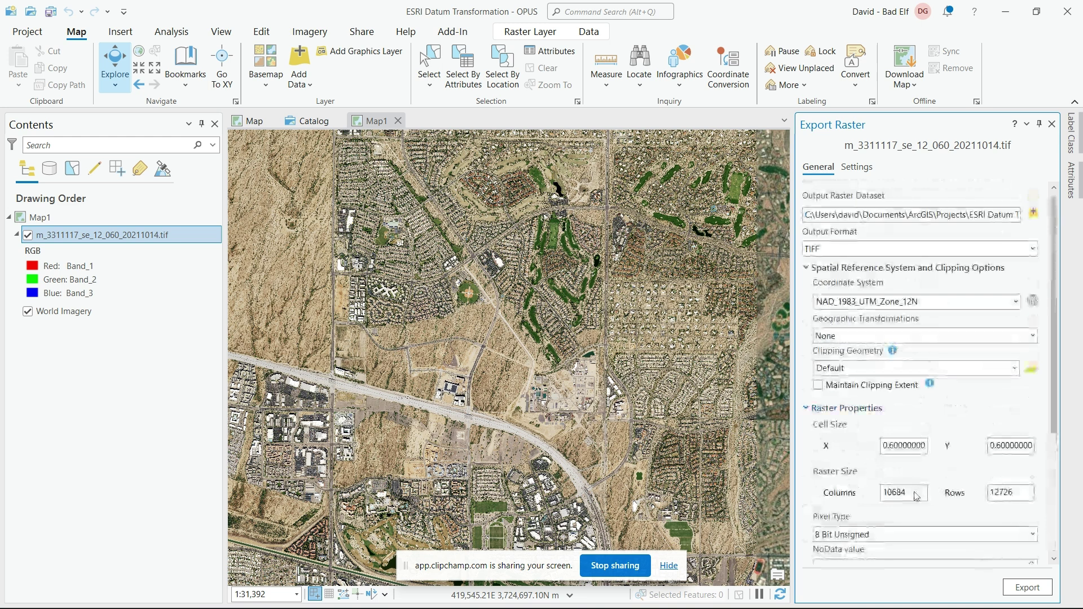
key("alt+Down")
scroll(914, 321, "up", 1)
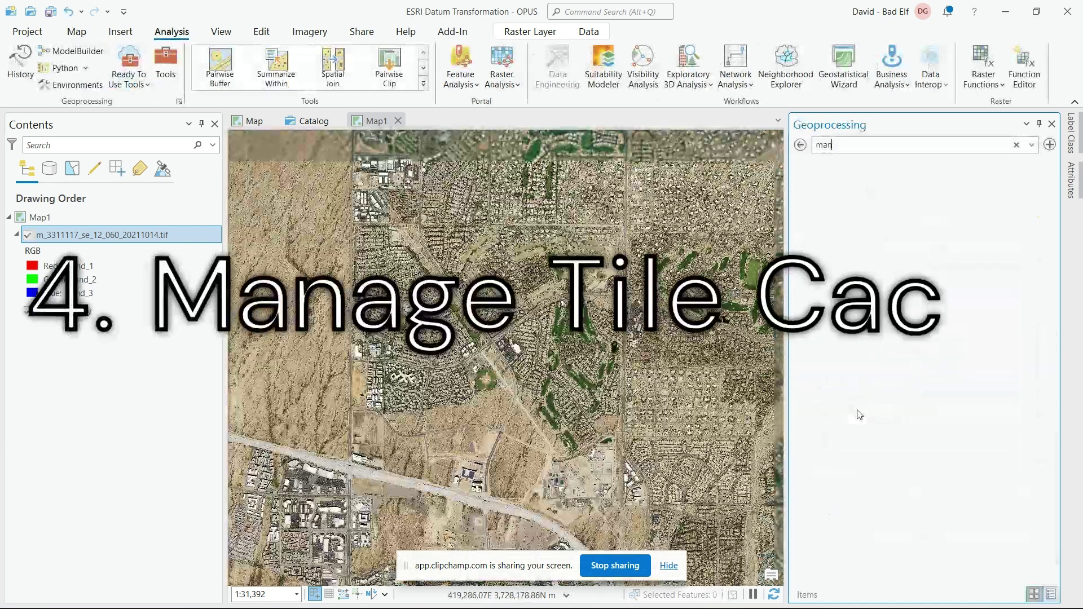
Find and open the Manage Tile Cache geoprocessing tool.
type("nage tile")
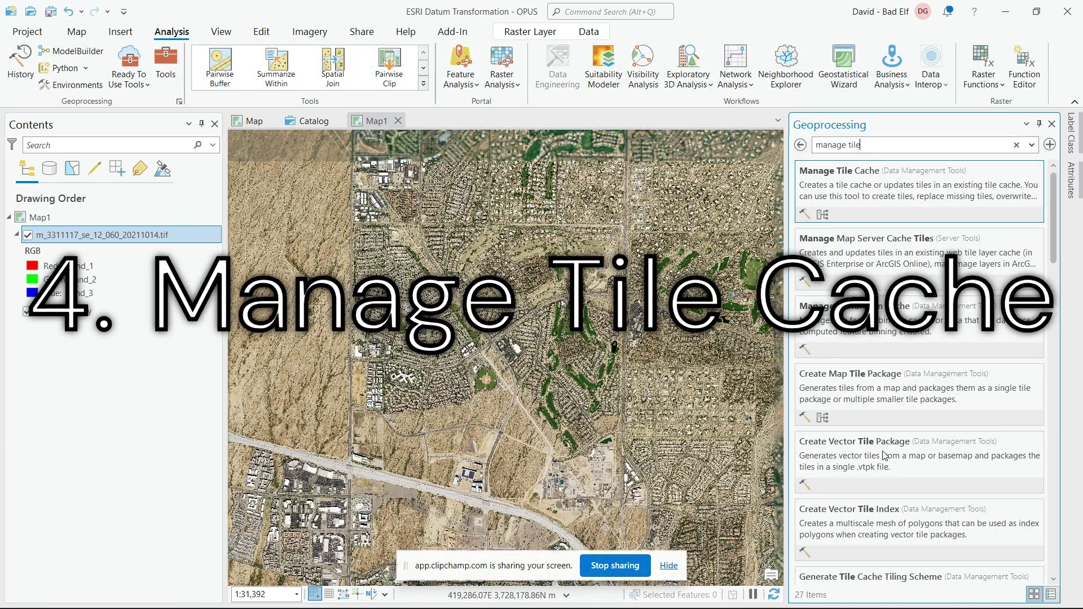
key("Return")
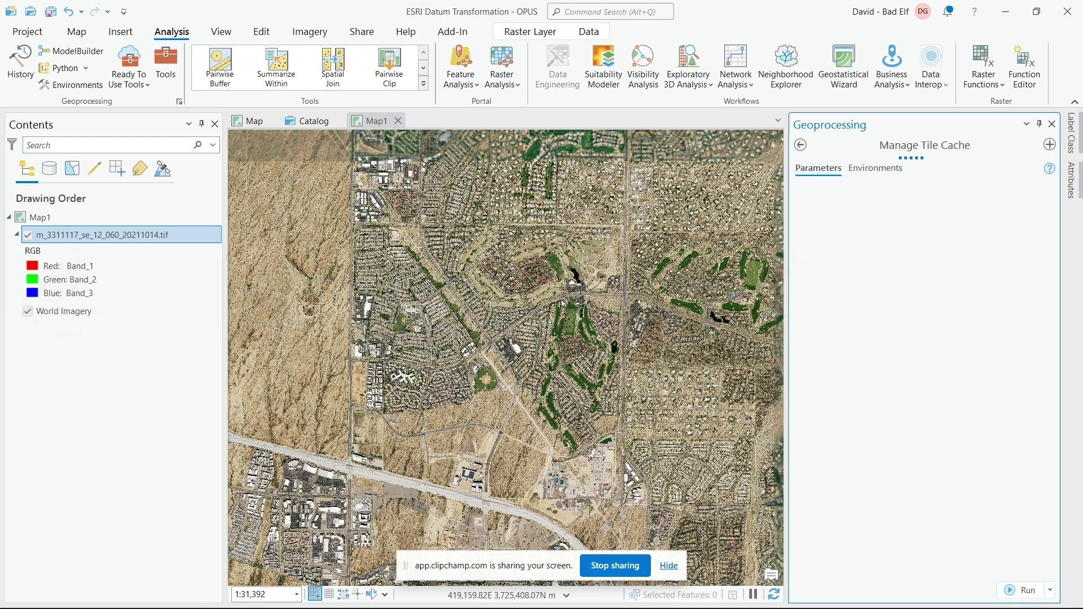
left_click(668, 565)
Create a tile cache named nSDL in rasters from m_3311117_se_12_060_20211014.tif, recreating all tiles with the ArcGIS Online scheme.
key("Down")
key("Down")
key("Return")
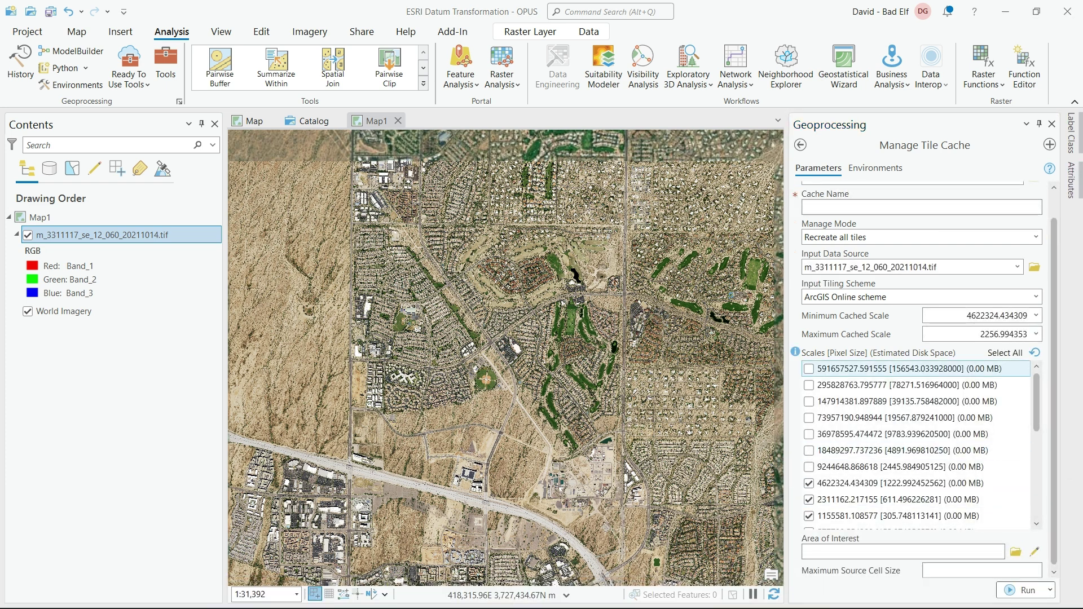
scroll(1059, 525, "up", 1)
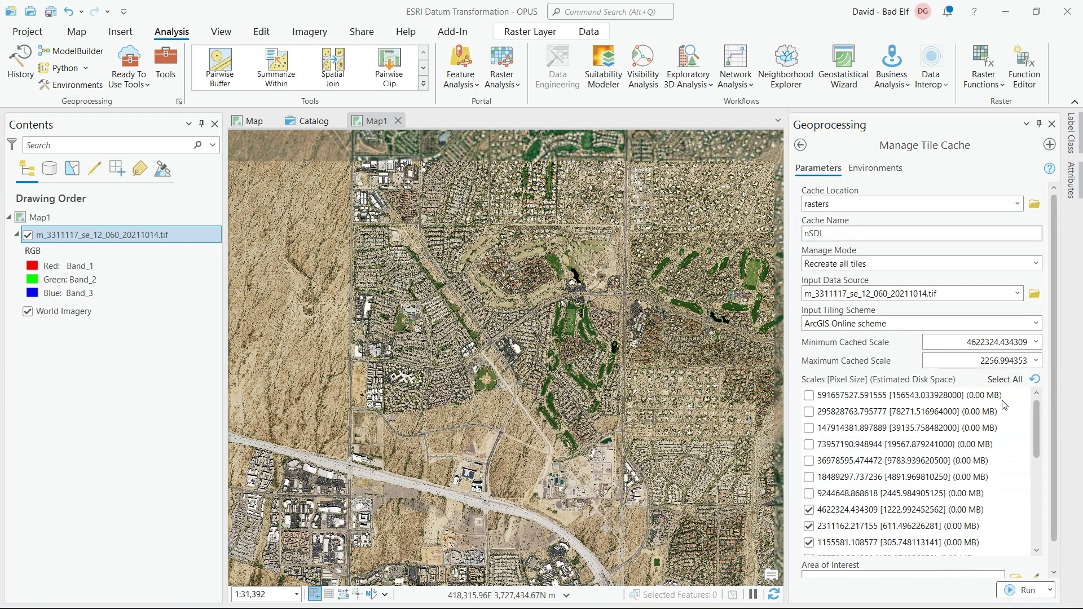
left_click(1023, 590)
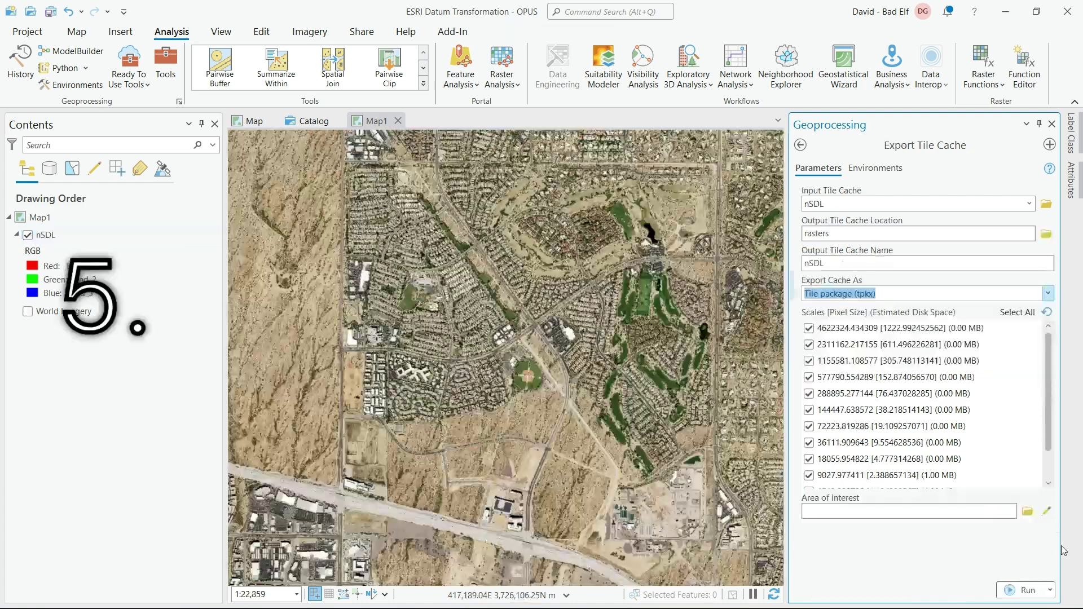
Export the nSDL tile cache to rasters as a tile package (tpkx) named nSDL, including all listed scales.
scroll(925, 395, "down", 1)
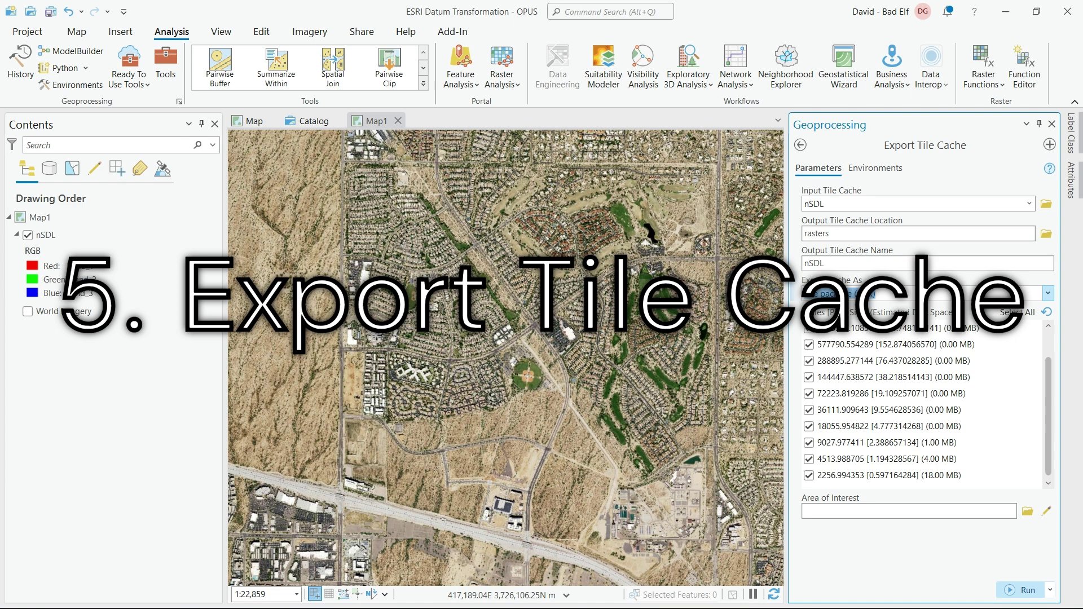
left_click(1022, 590)
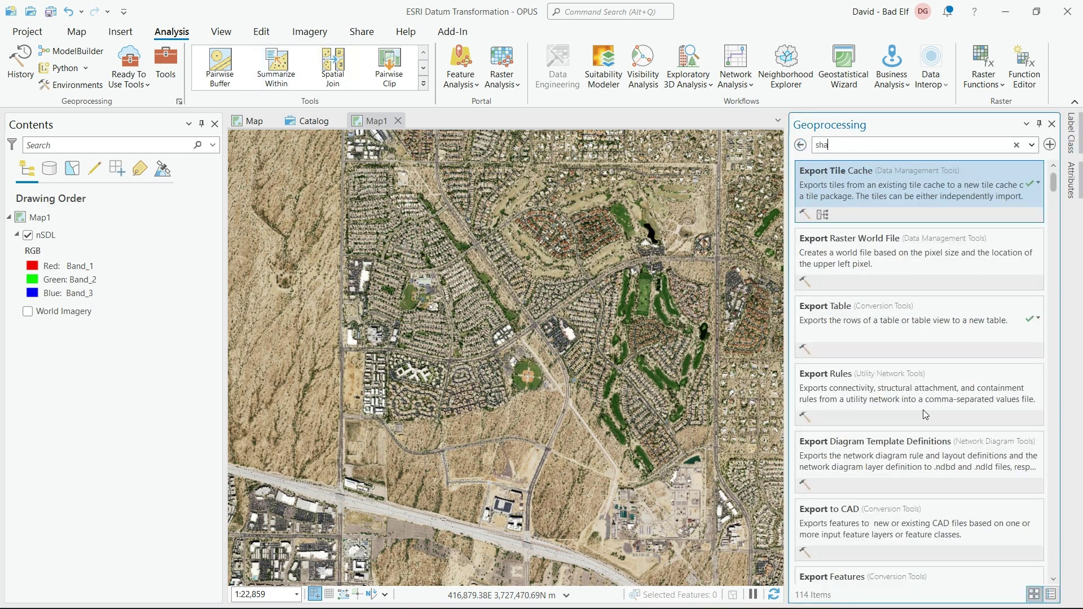
Open the Share Package tool and choose nSDL.tpkx from the rasters folder as its input package.
type("ackage")
left_click(903, 186)
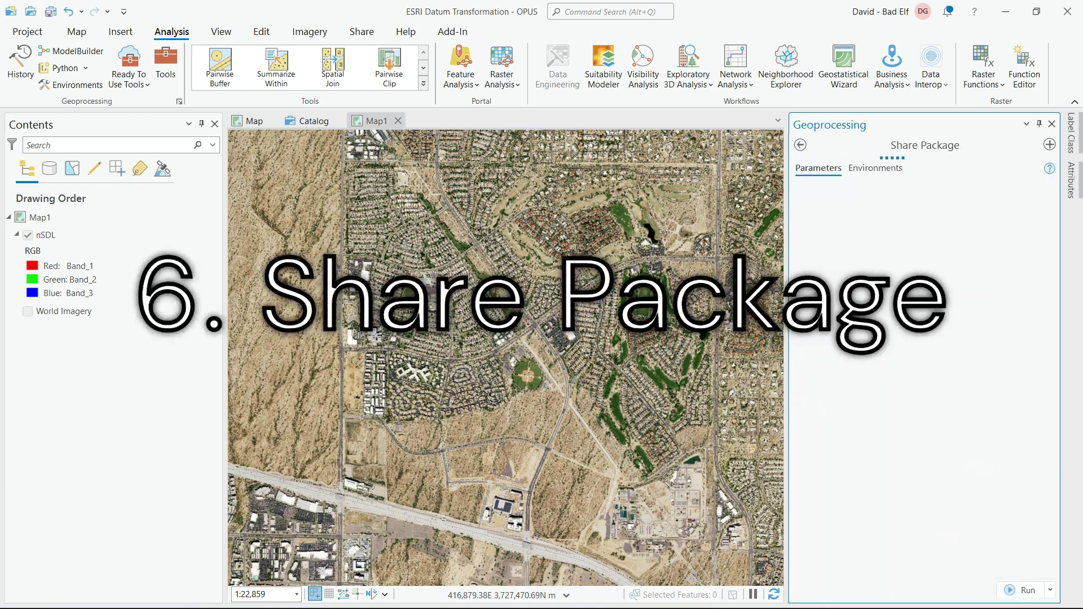
left_click(1046, 203)
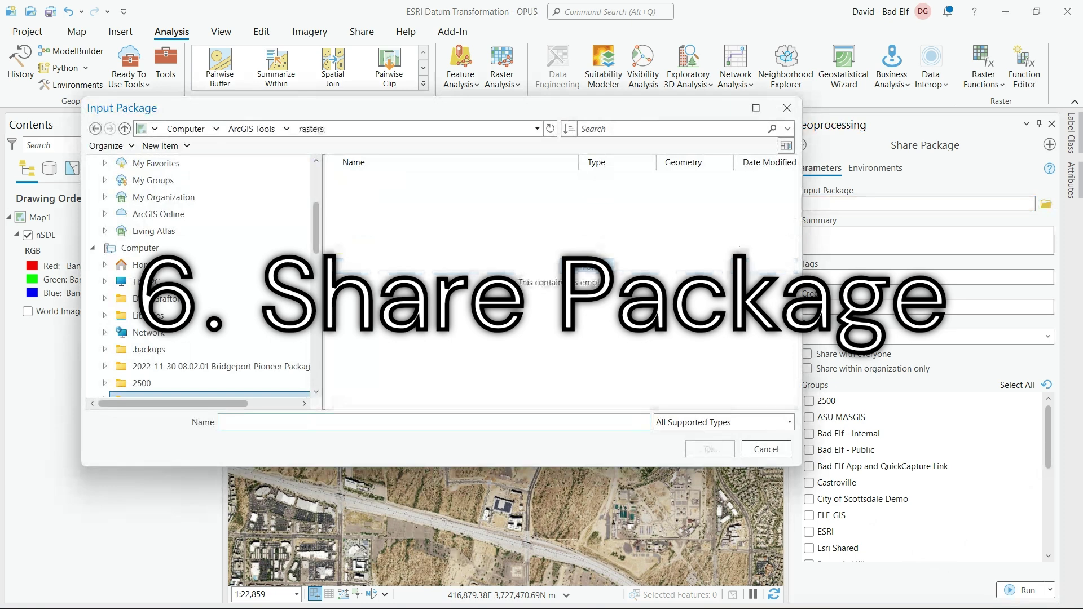
left_click(789, 422)
left_click(556, 392)
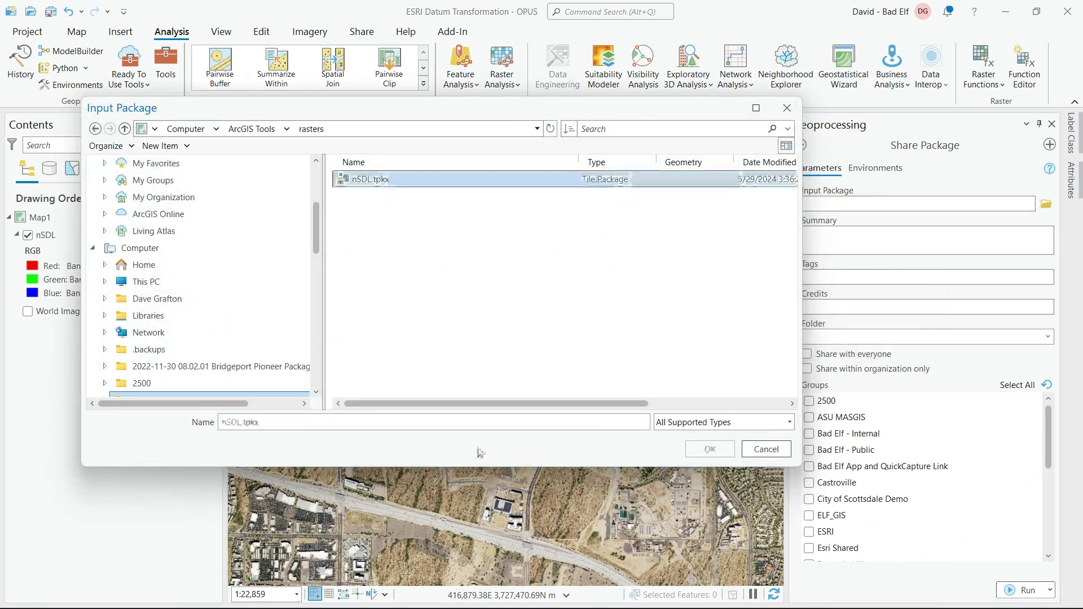
double_click(361, 177)
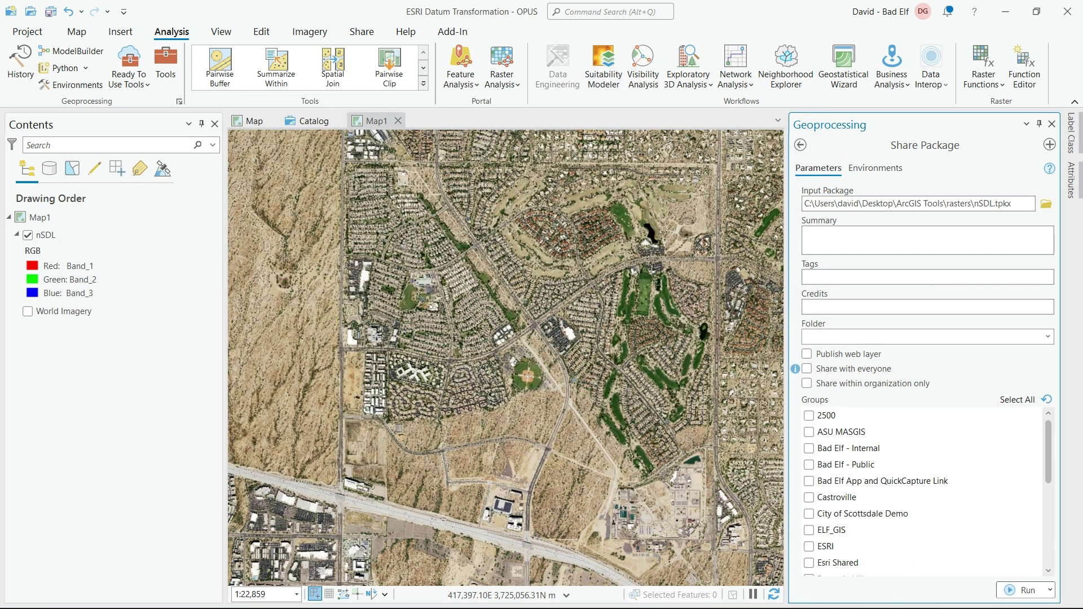
Set the shared package's destination folder to AGIC and enable publishing it as a web layer.
left_click(1047, 337)
type("Sd")
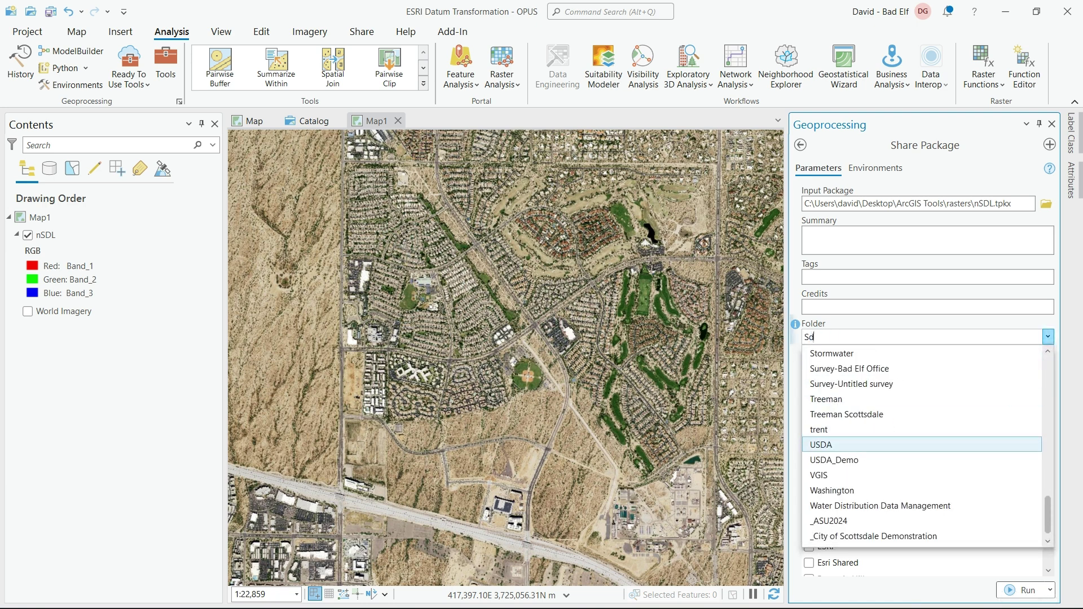
scroll(922, 444, "up", 20)
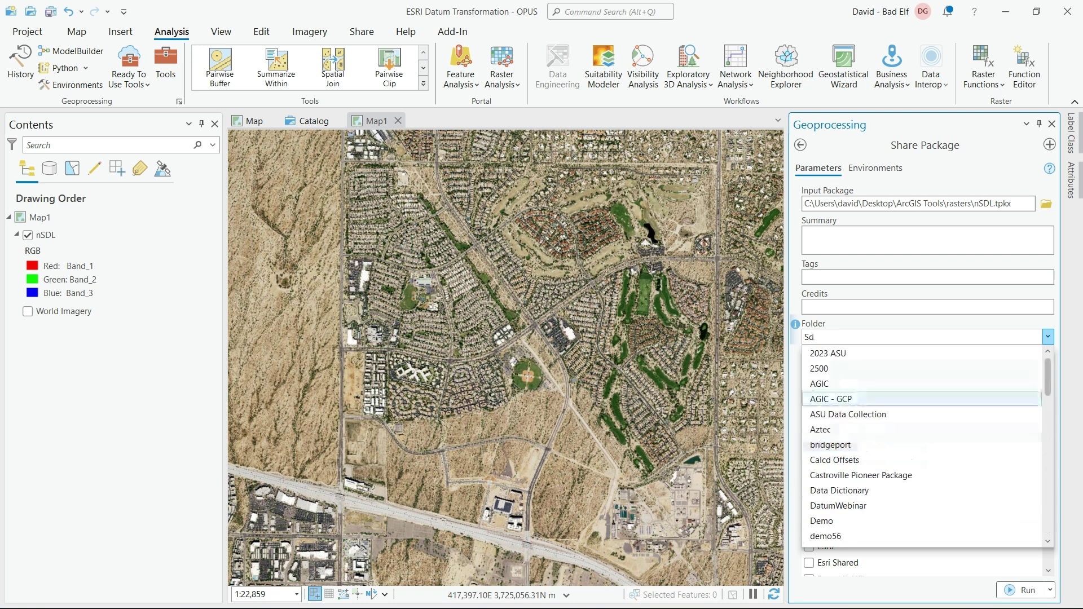
left_click(829, 384)
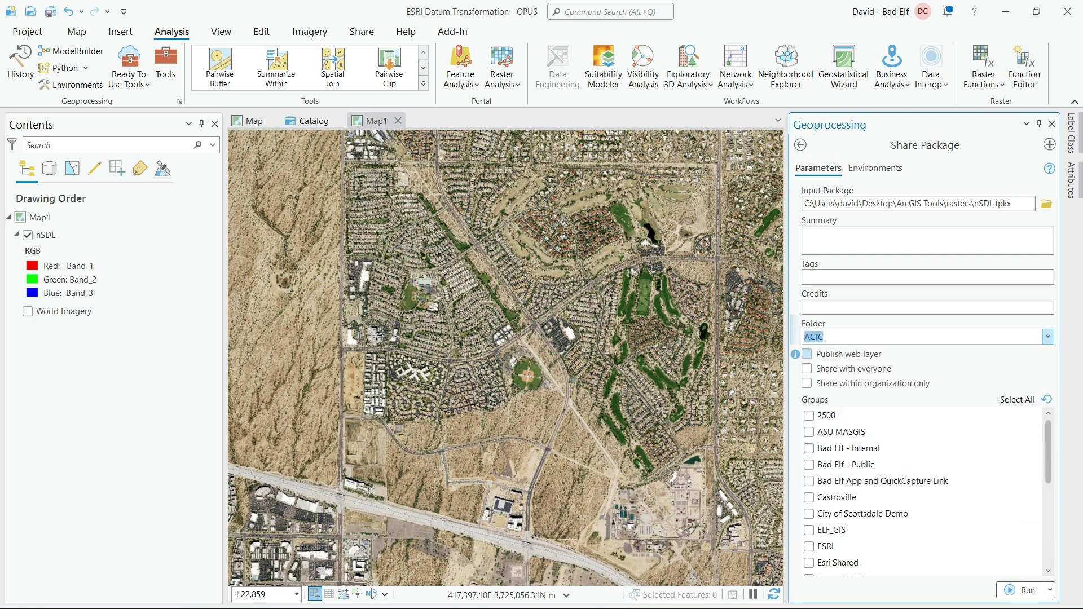
mouse_move(795, 353)
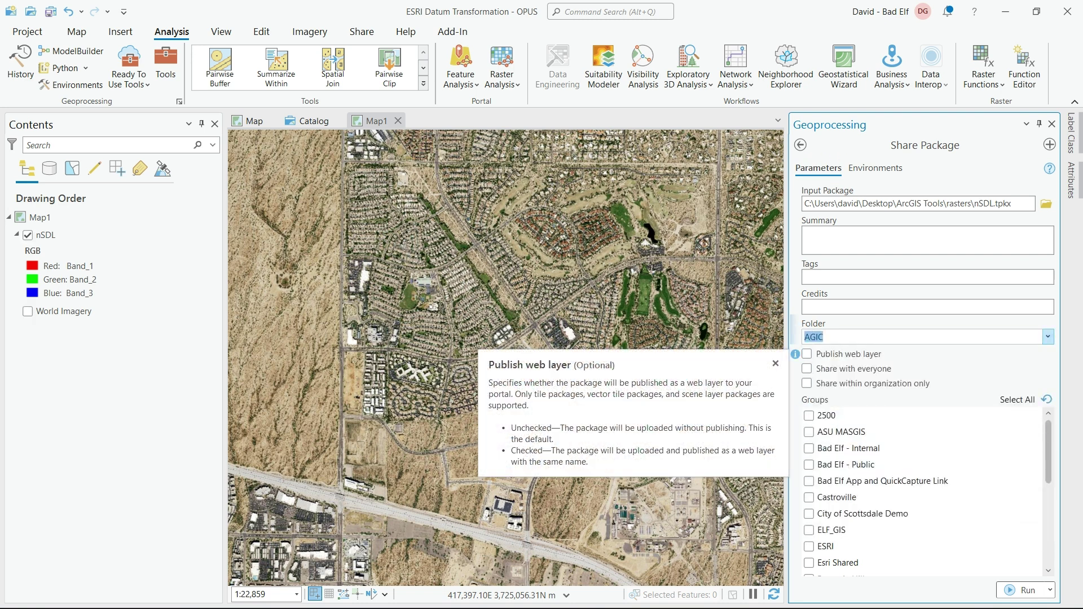
left_click(807, 353)
Enter the summary "NAIP of Northern Scottsdale", leave sharing with everyone off, and run the Share Package tool.
left_click(807, 368)
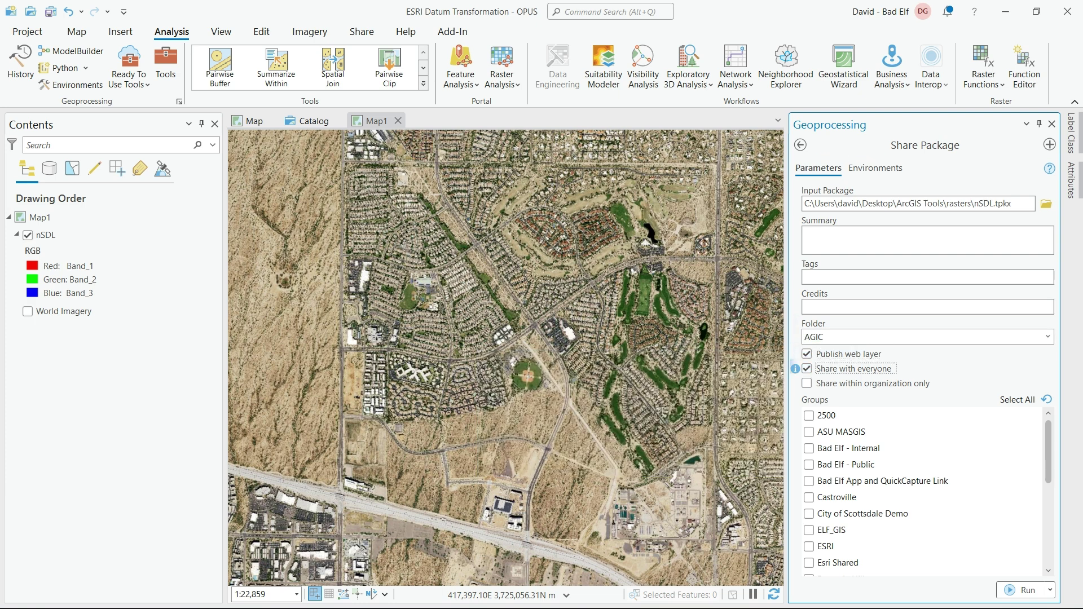
type("NAIP of Northern Scottsdale")
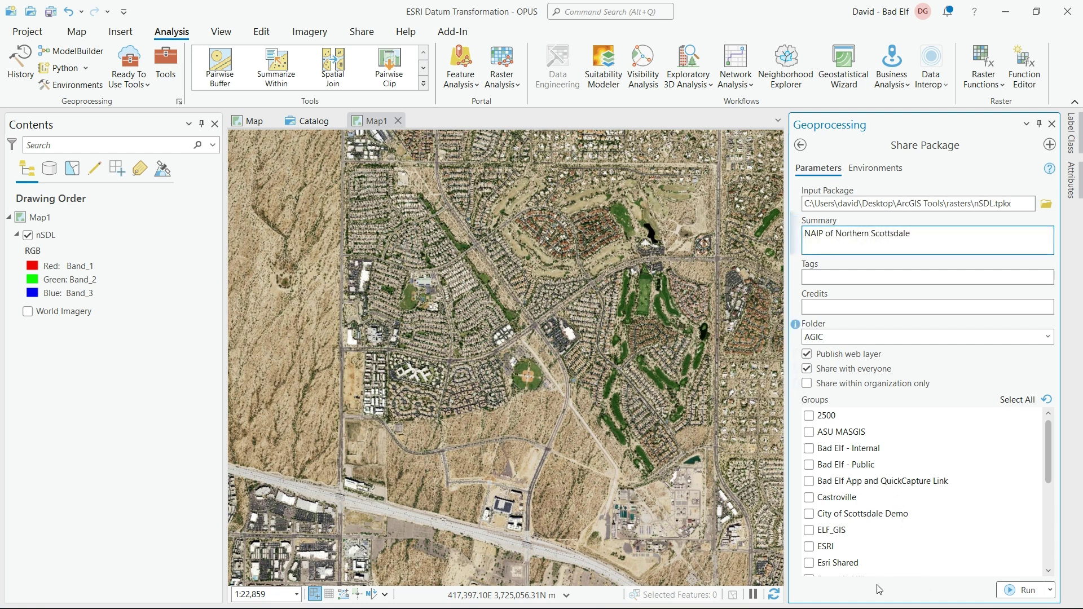
left_click(807, 368)
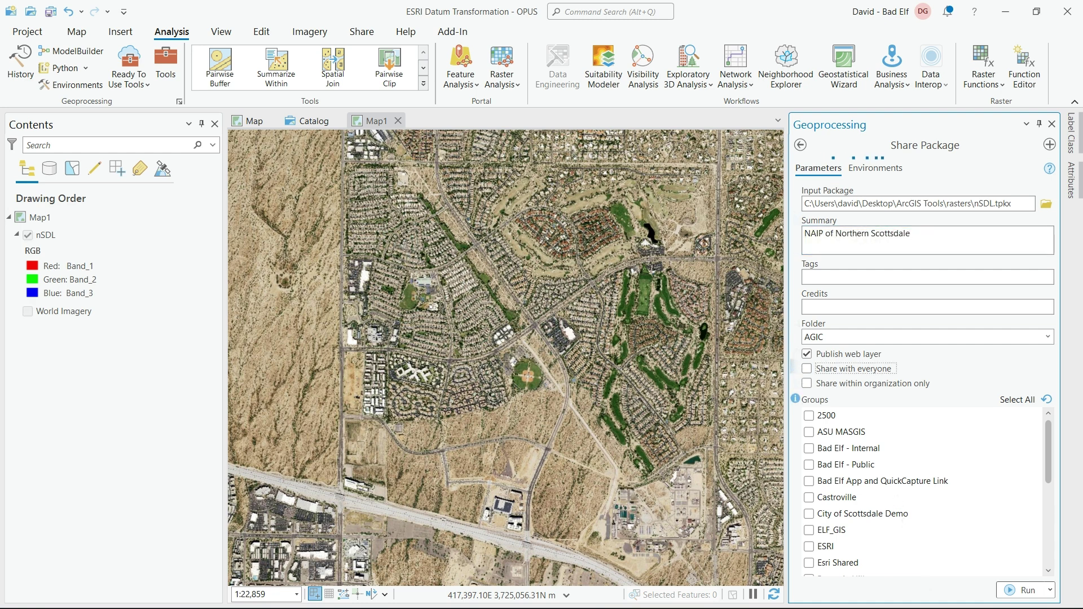
scroll(898, 511, "down", 5)
left_click(1026, 590)
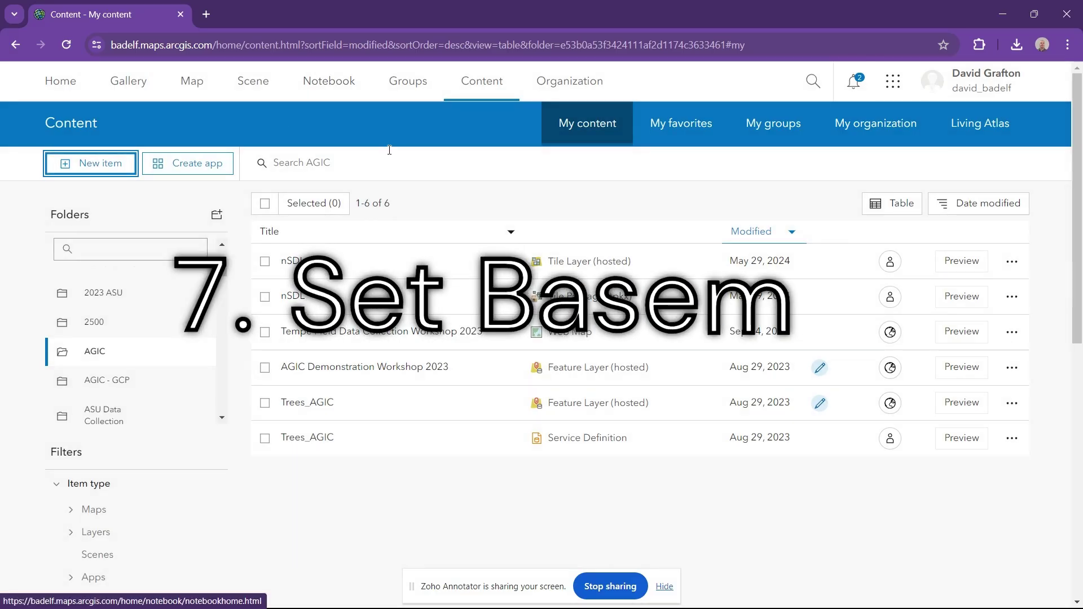
Switch to ArcGIS Online, leave the content page for a new map in Map Viewer, and browse layers to add.
left_click(205, 88)
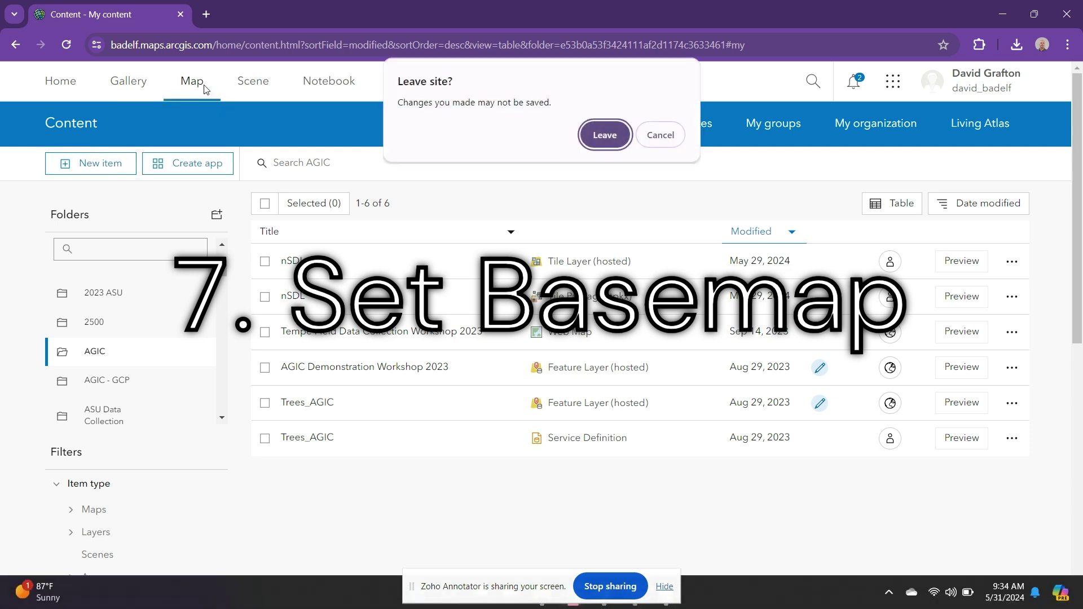
left_click(604, 134)
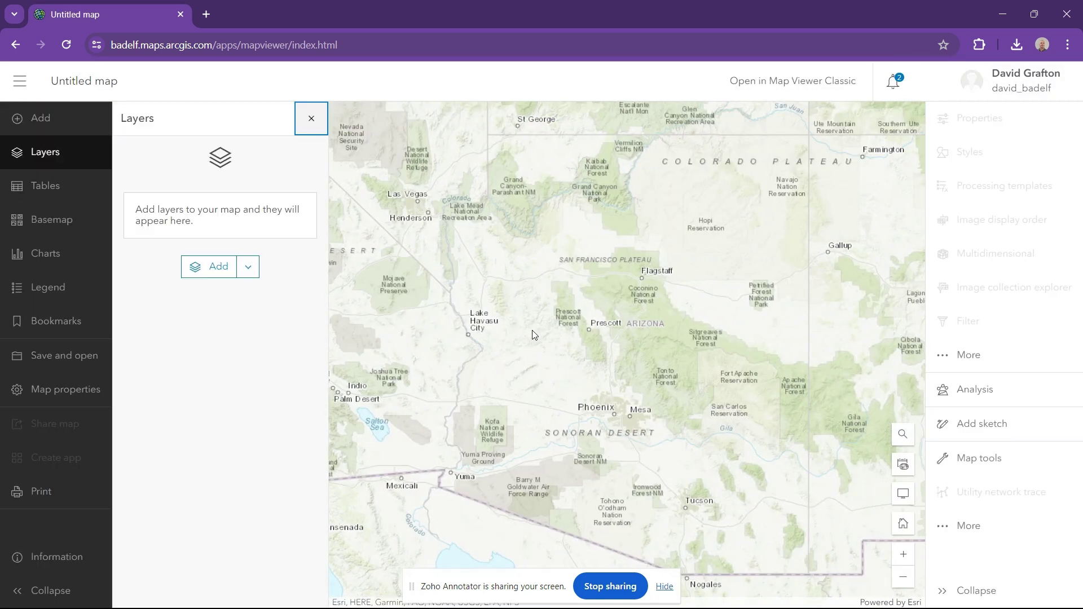
left_click(248, 270)
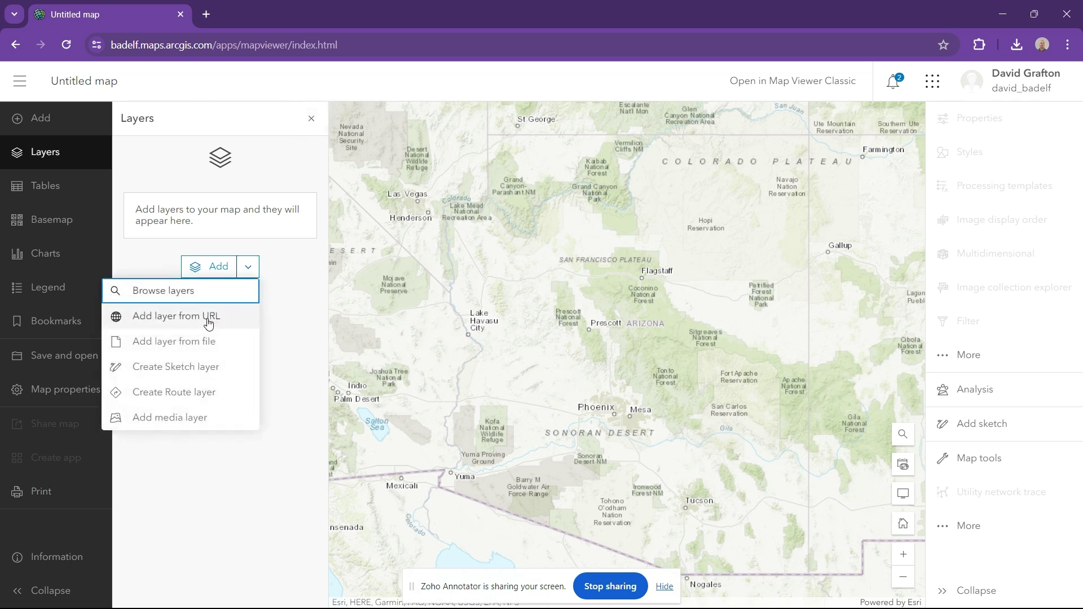
left_click(204, 300)
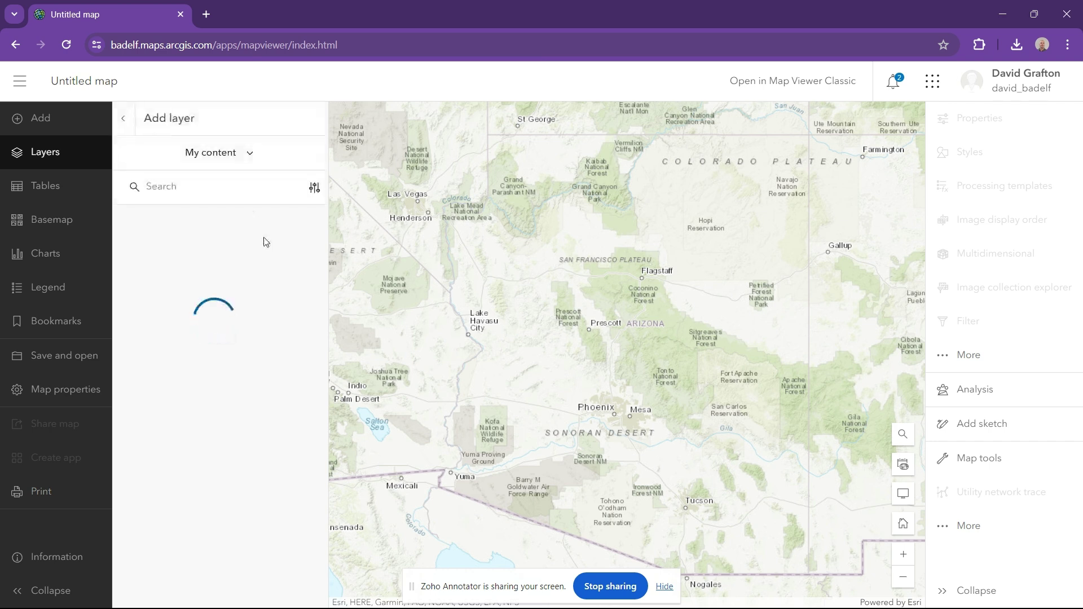
Search My content for nsdl, use the nSDL tile layer as the map's basemap, and close its details.
left_click(224, 181)
type("nsdl")
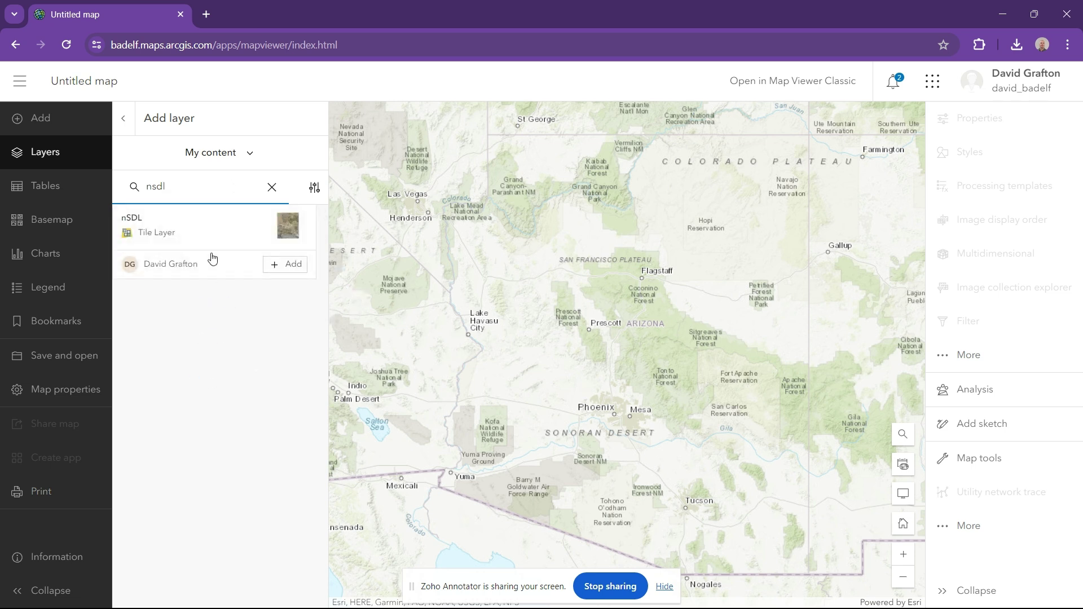
left_click(204, 237)
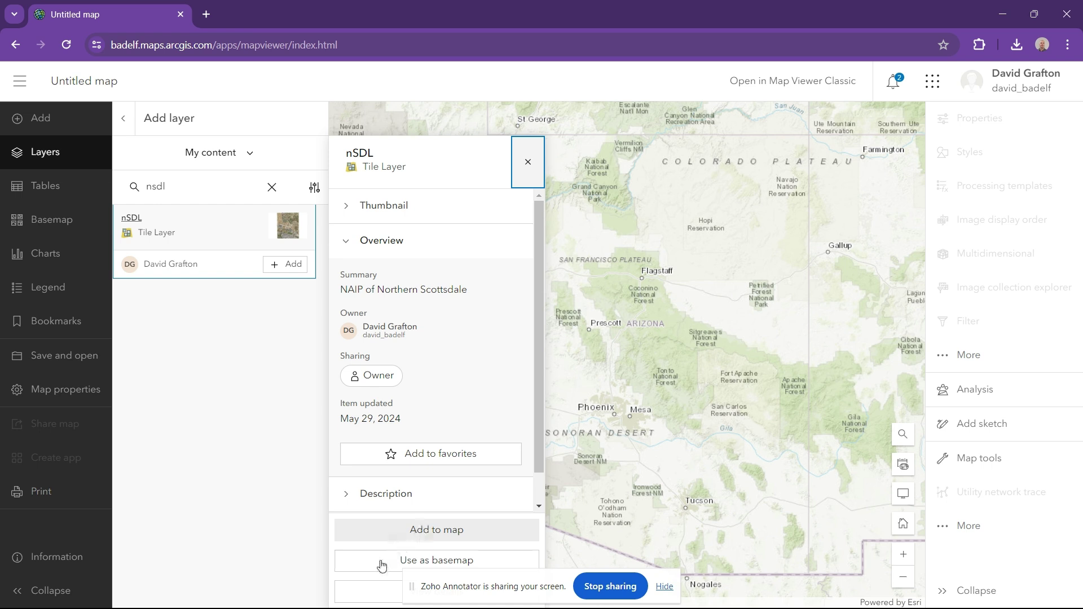
mouse_move(648, 604)
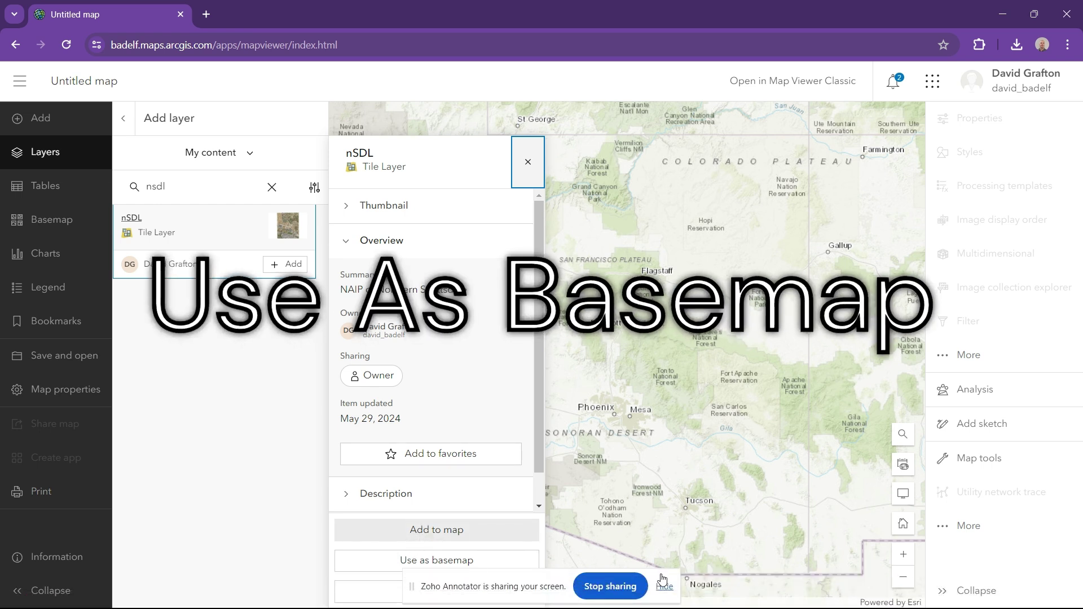
left_click(666, 588)
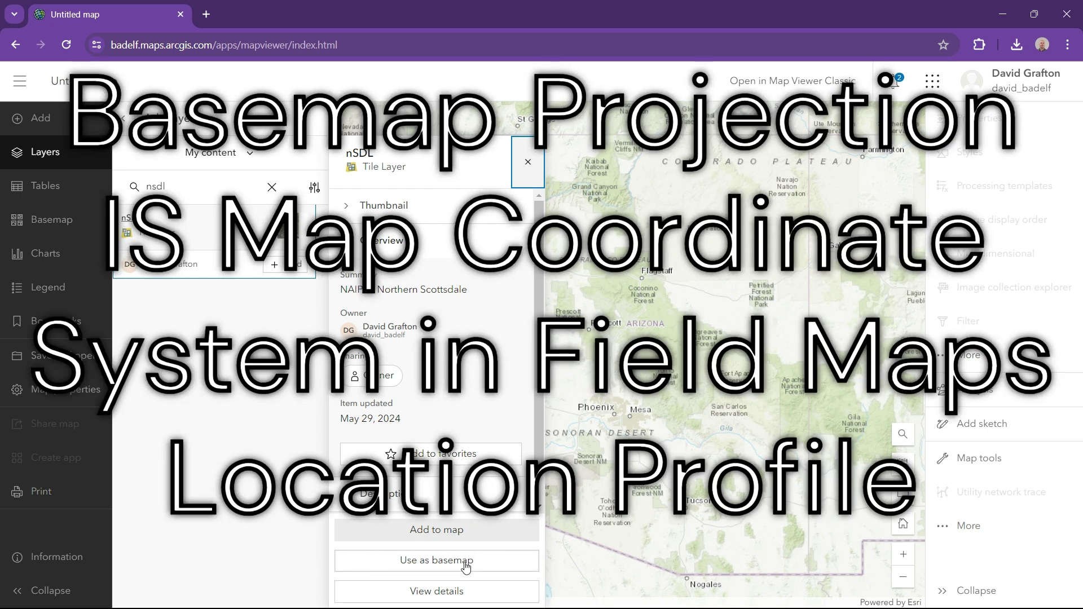
left_click(466, 567)
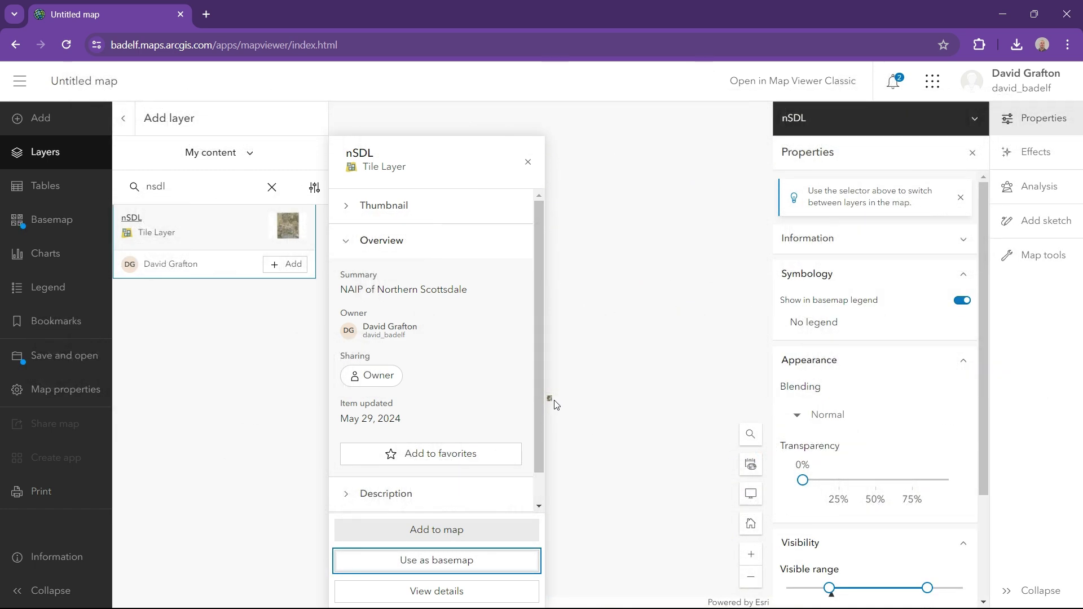
left_click(528, 162)
scroll(552, 404, "up", 5)
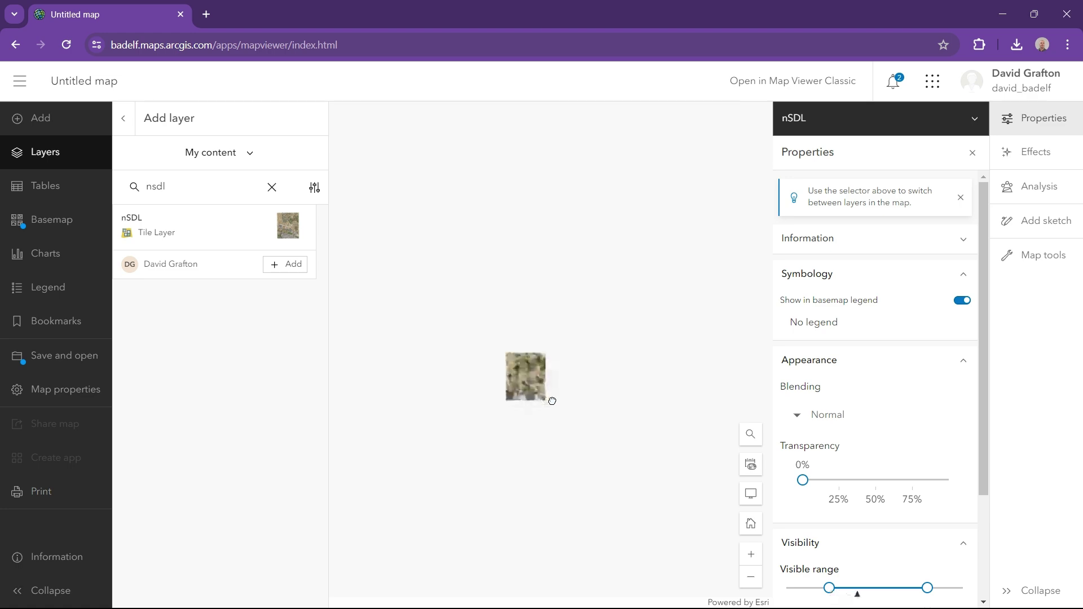
scroll(491, 367, "up", 5)
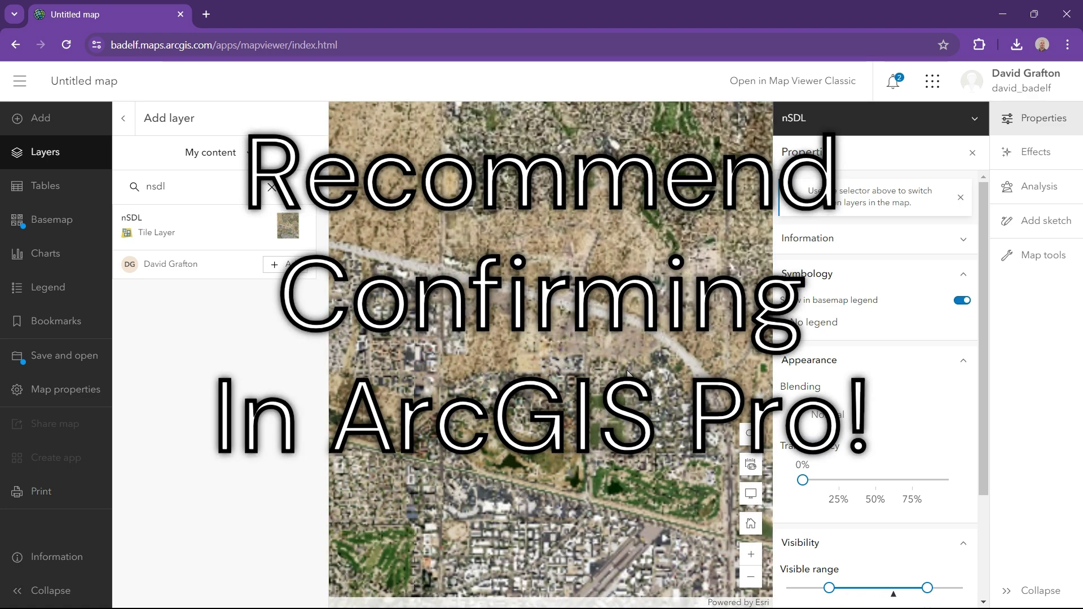